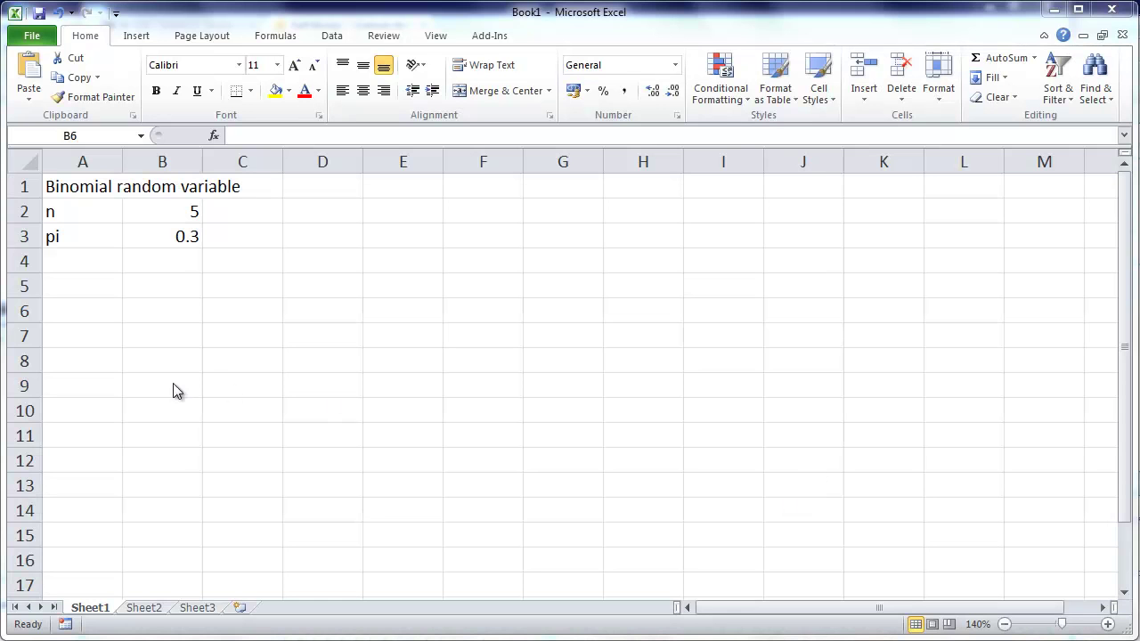
Enter the heading X in A5 and list the values 0 through 5 beneath it in A6:A11.
{"action": "left_click", "coordinate": [102, 290]}
{"action": "type", "text": "X"}
{"action": "key", "text": "Return"}
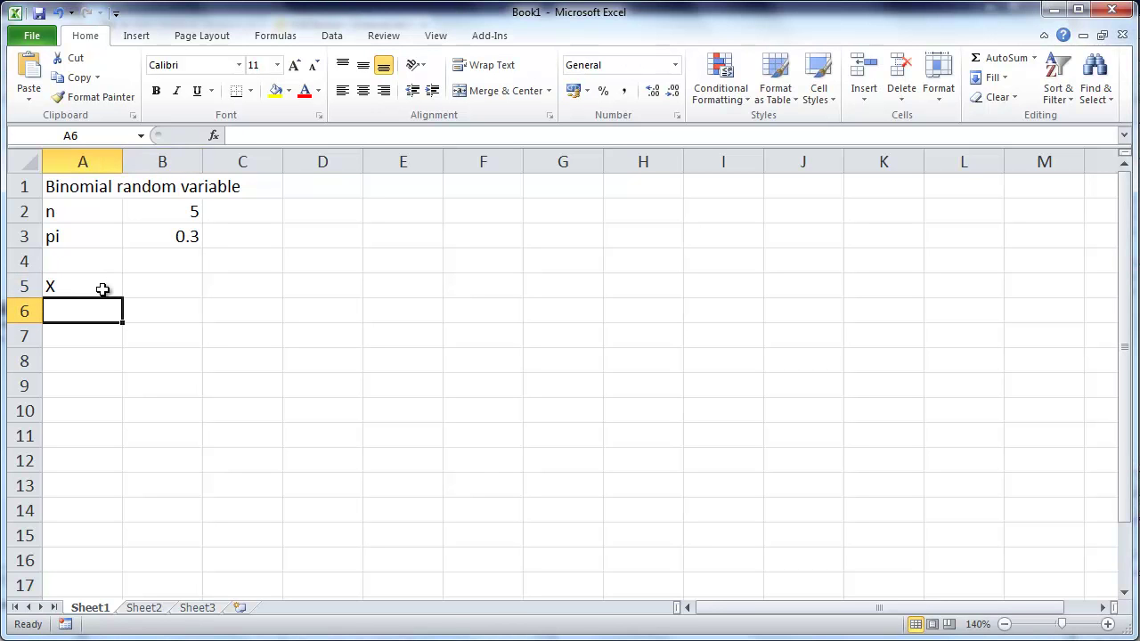
{"action": "type", "text": "0"}
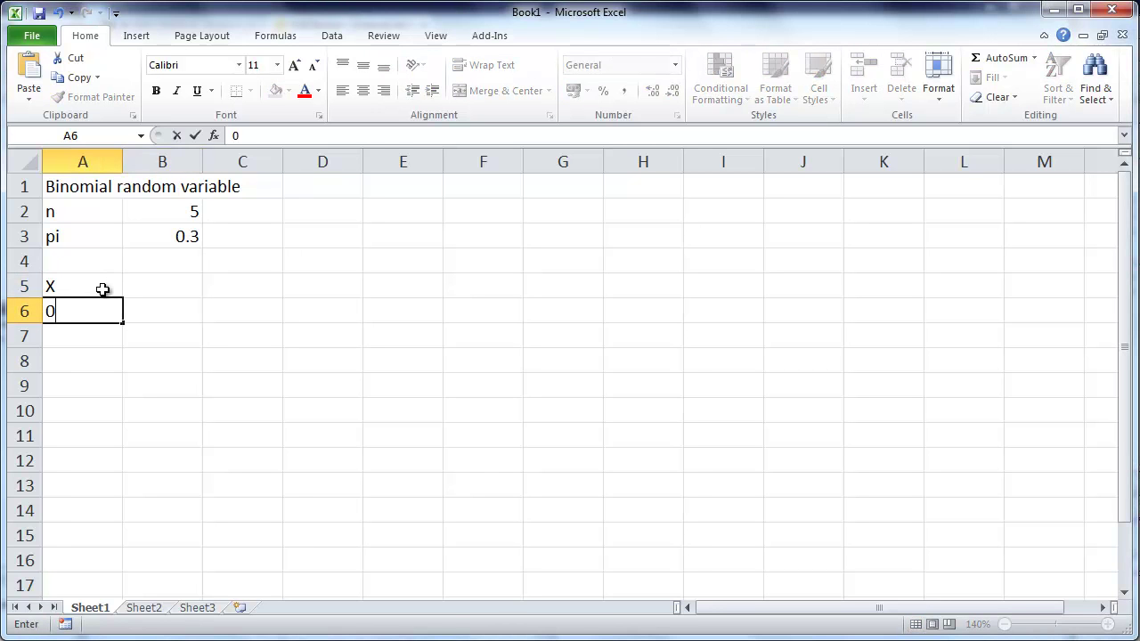
{"action": "key", "text": "Return"}
{"action": "type", "text": "1"}
{"action": "key", "text": "Return"}
{"action": "type", "text": "2"}
{"action": "key", "text": "Return"}
{"action": "type", "text": "3"}
{"action": "key", "text": "Return"}
{"action": "type", "text": "4"}
{"action": "key", "text": "Return"}
{"action": "type", "text": "5"}
{"action": "key", "text": "Return"}
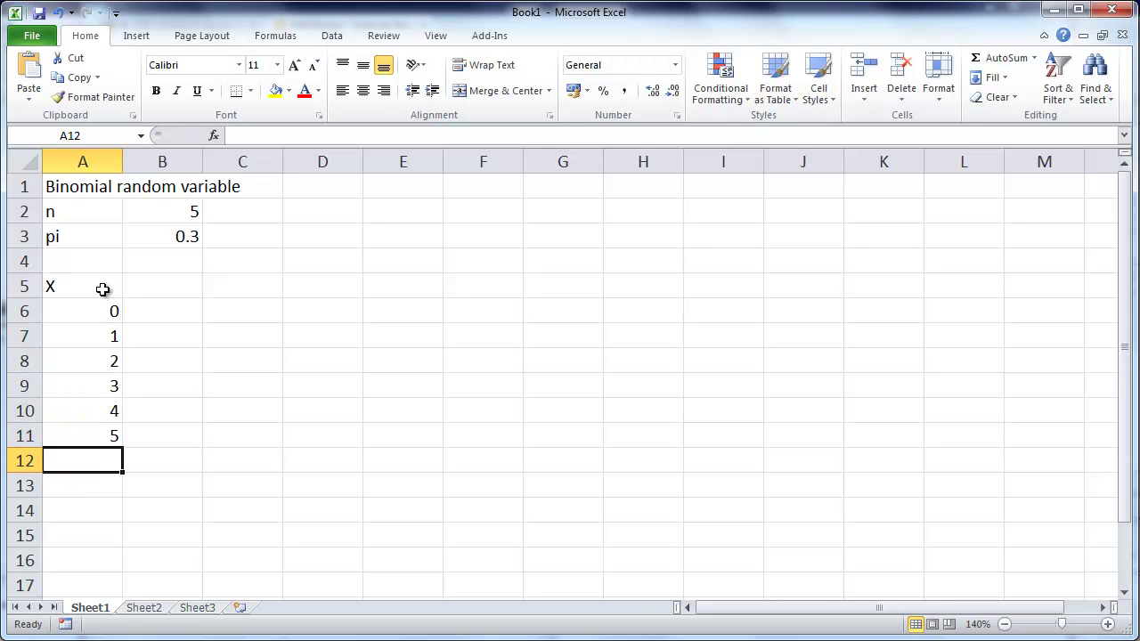
Label column B with pmf in B4 and p(X) in B5.
{"action": "key", "text": "Tab"}
{"action": "key", "text": "Up"}
{"action": "key", "text": "Up"}
{"action": "key", "text": "Up"}
{"action": "key", "text": "Up"}
{"action": "key", "text": "Up"}
{"action": "key", "text": "Up"}
{"action": "key", "text": "Up"}
{"action": "key", "text": "Up"}
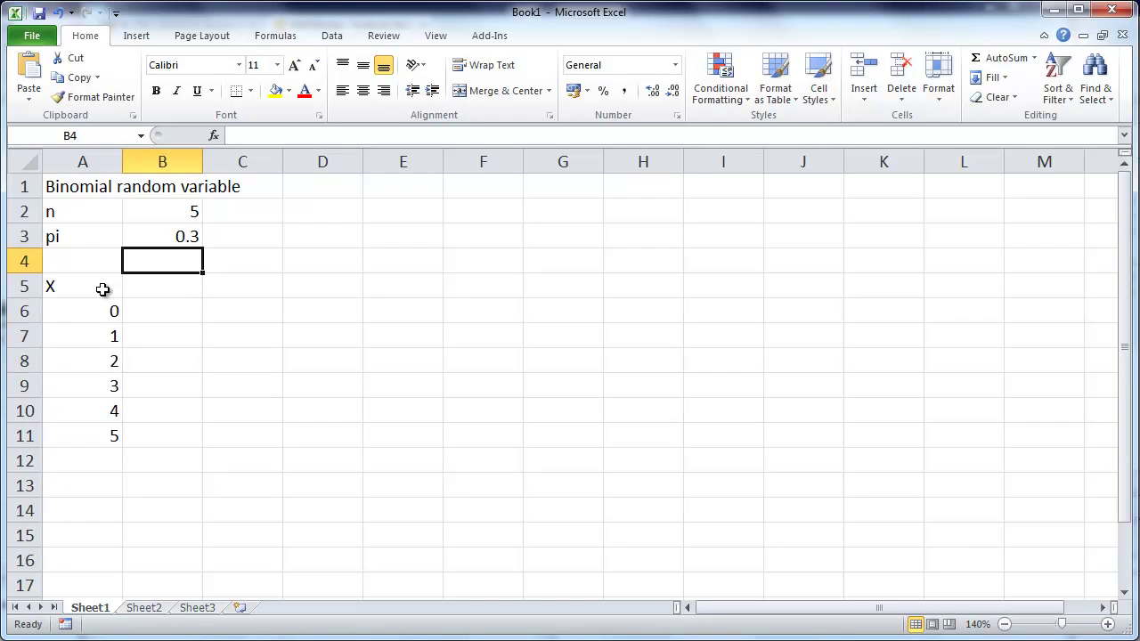
{"action": "type", "text": "pmf"}
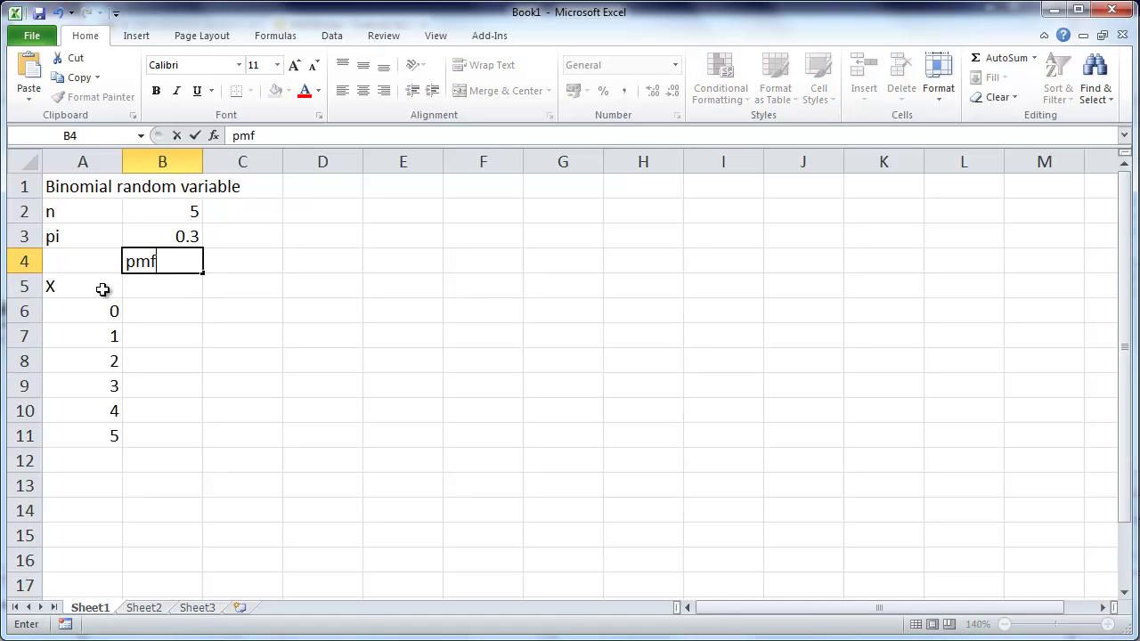
{"action": "key", "text": "Return"}
{"action": "type", "text": "p("}
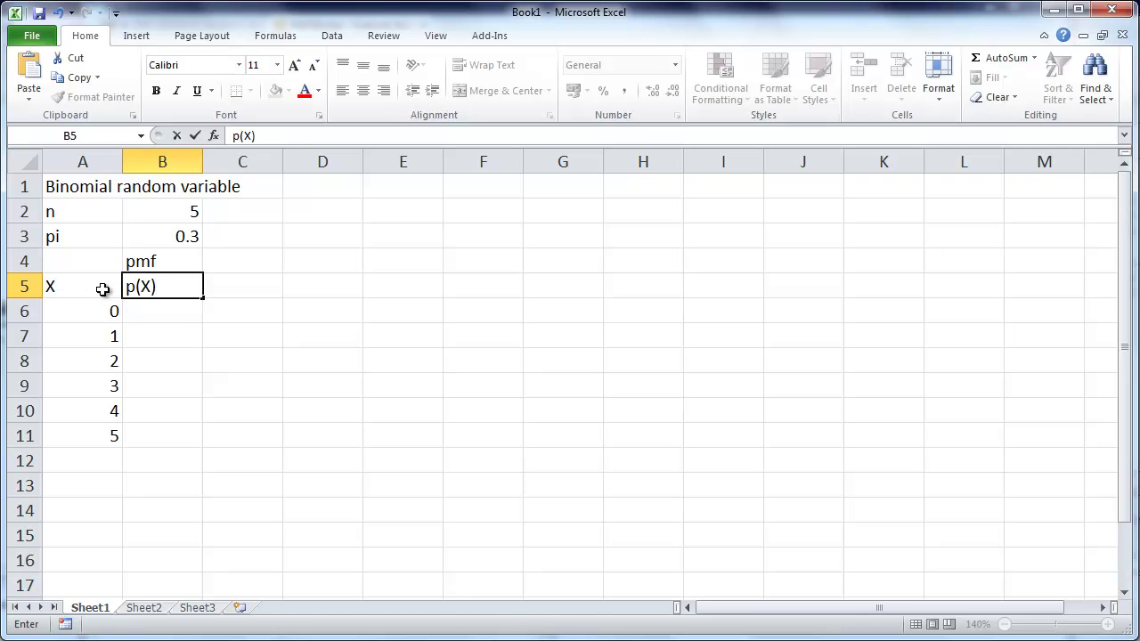
{"action": "type", "text": "X)"}
Label column C with cdf in C4 and P(X) in C5.
{"action": "key", "text": "Up"}
{"action": "key", "text": "Right"}
{"action": "type", "text": "cdf"}
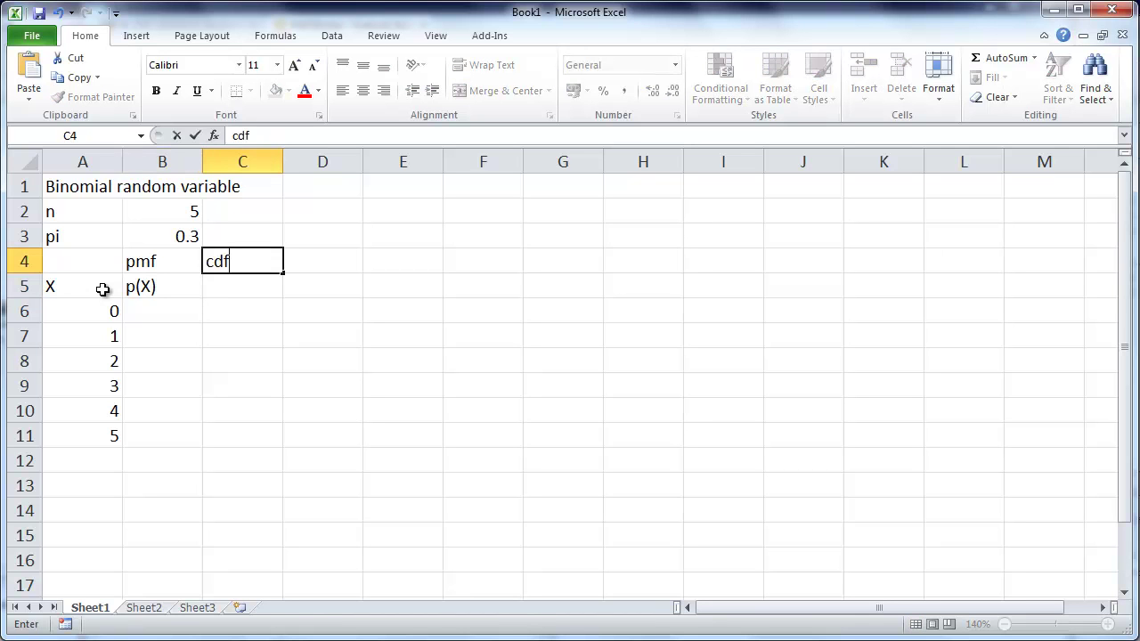
{"action": "key", "text": "Return"}
{"action": "type", "text": "P"}
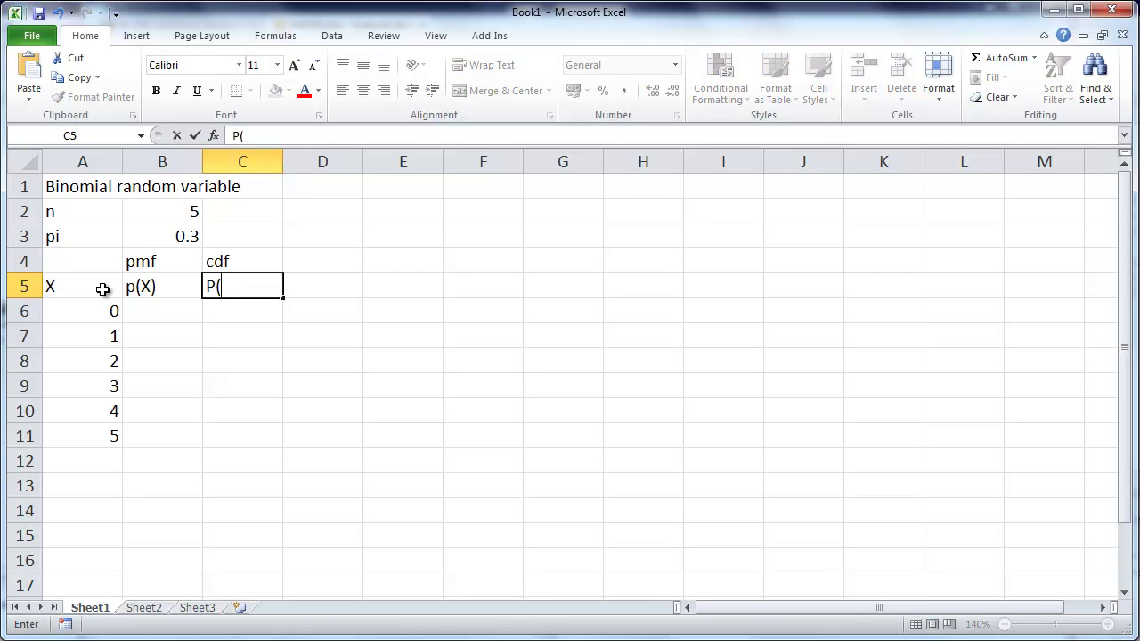
{"action": "type", "text": "(X)"}
{"action": "key", "text": "Return"}
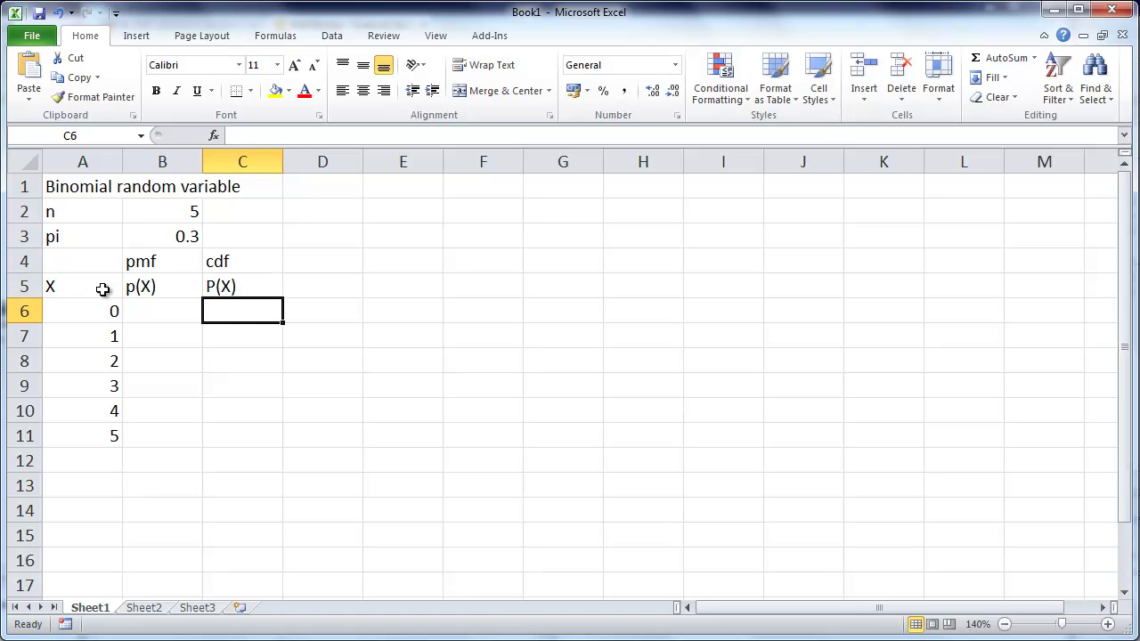
Insert the statistical function BINOM.DIST in cell B6.
{"action": "key", "text": "Left"}
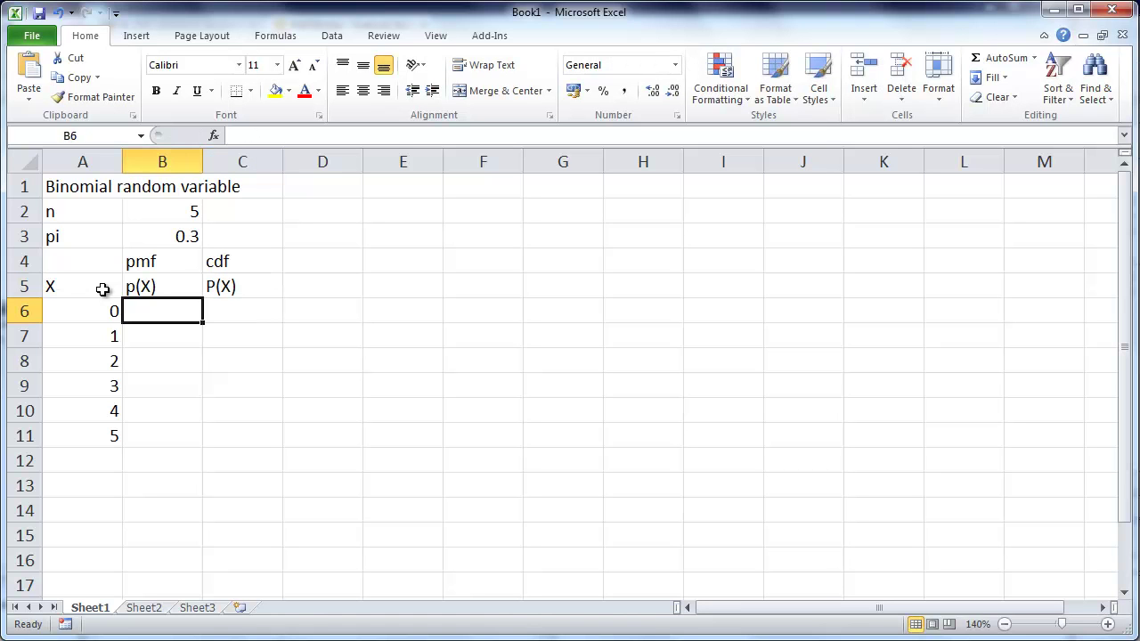
{"action": "left_click", "coordinate": [213, 135]}
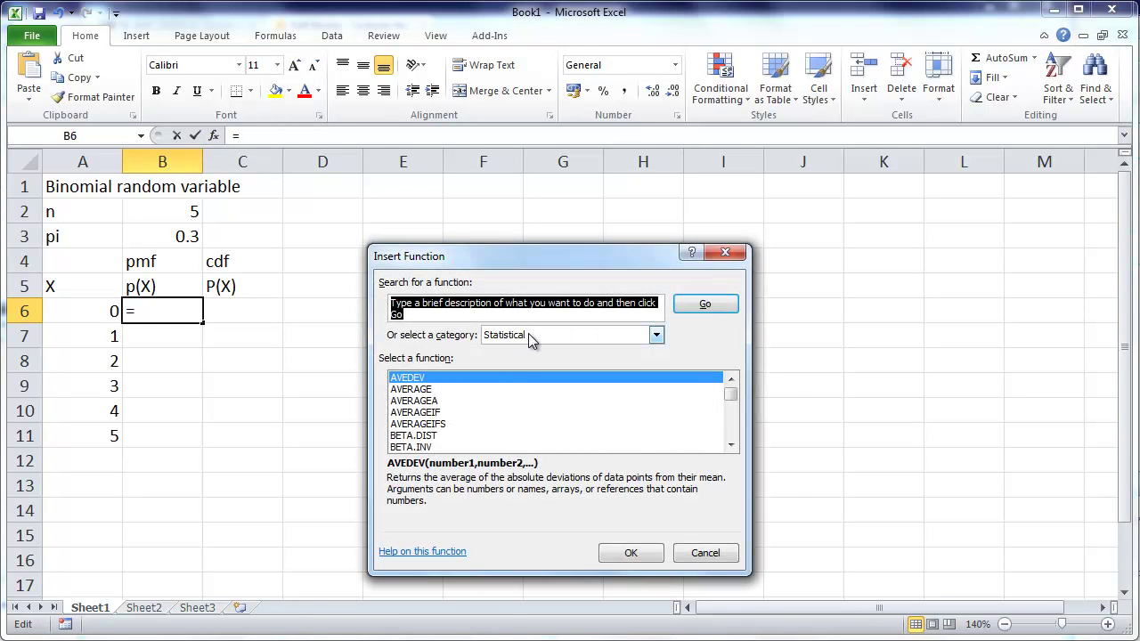
{"action": "left_click", "coordinate": [534, 336]}
{"action": "left_click", "coordinate": [503, 410]}
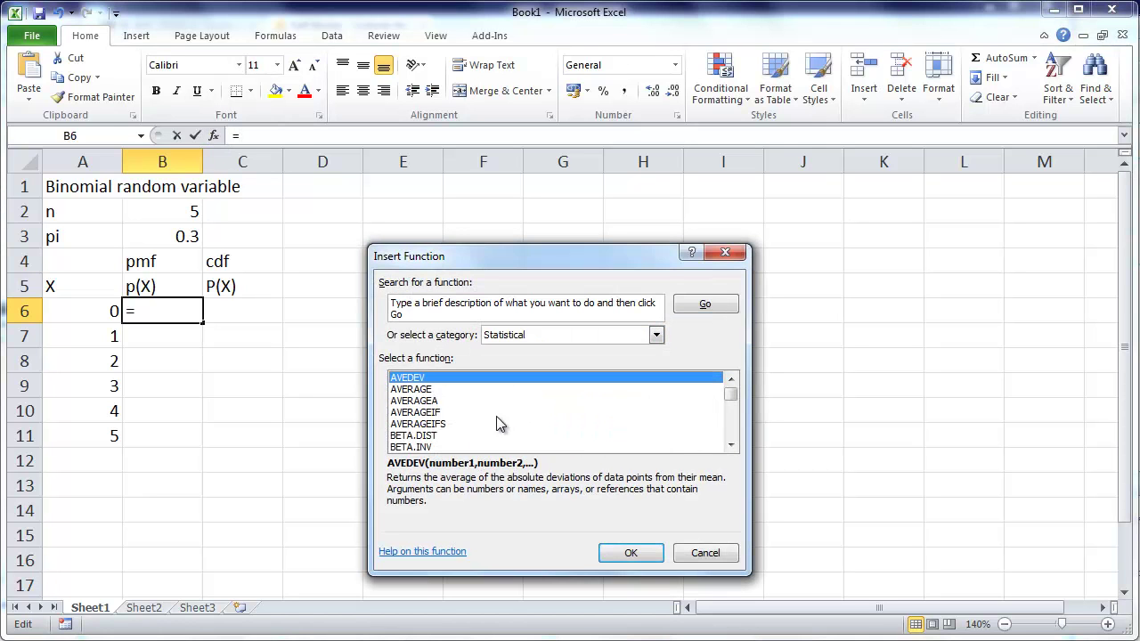
{"action": "scroll", "coordinate": [729, 442], "scroll_direction": "down", "scroll_amount": 2}
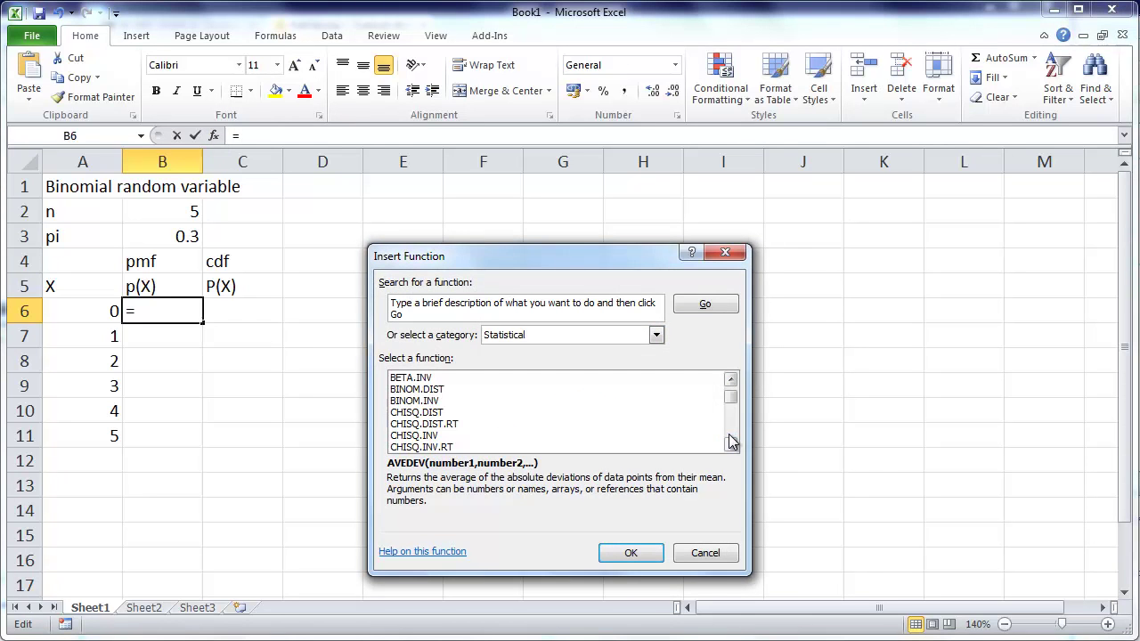
{"action": "left_click", "coordinate": [429, 390]}
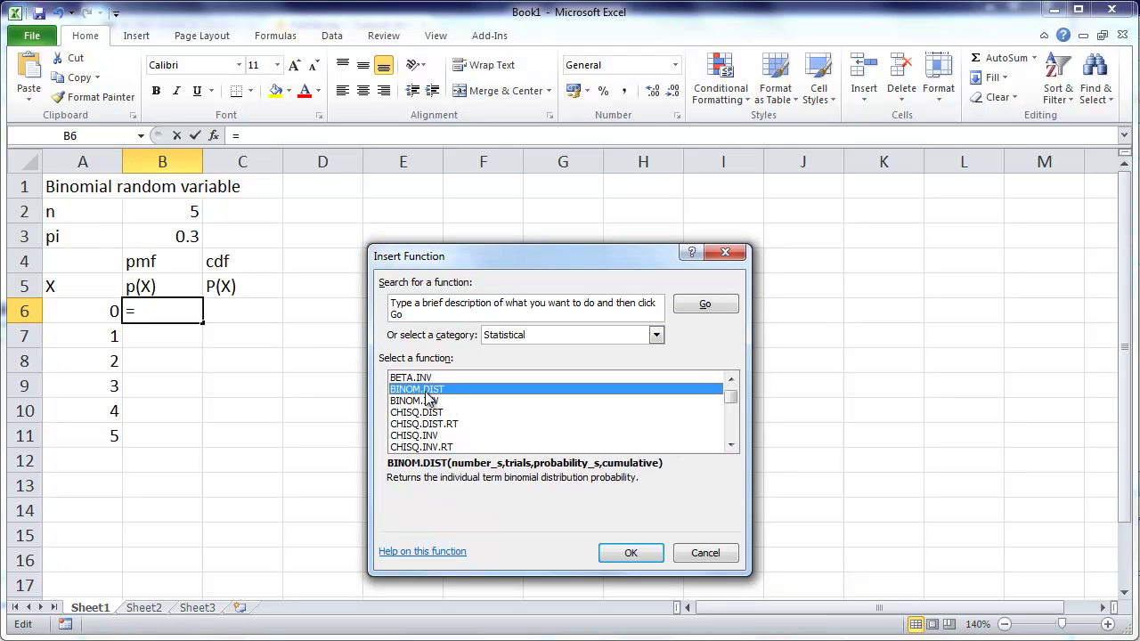
{"action": "left_click", "coordinate": [637, 556]}
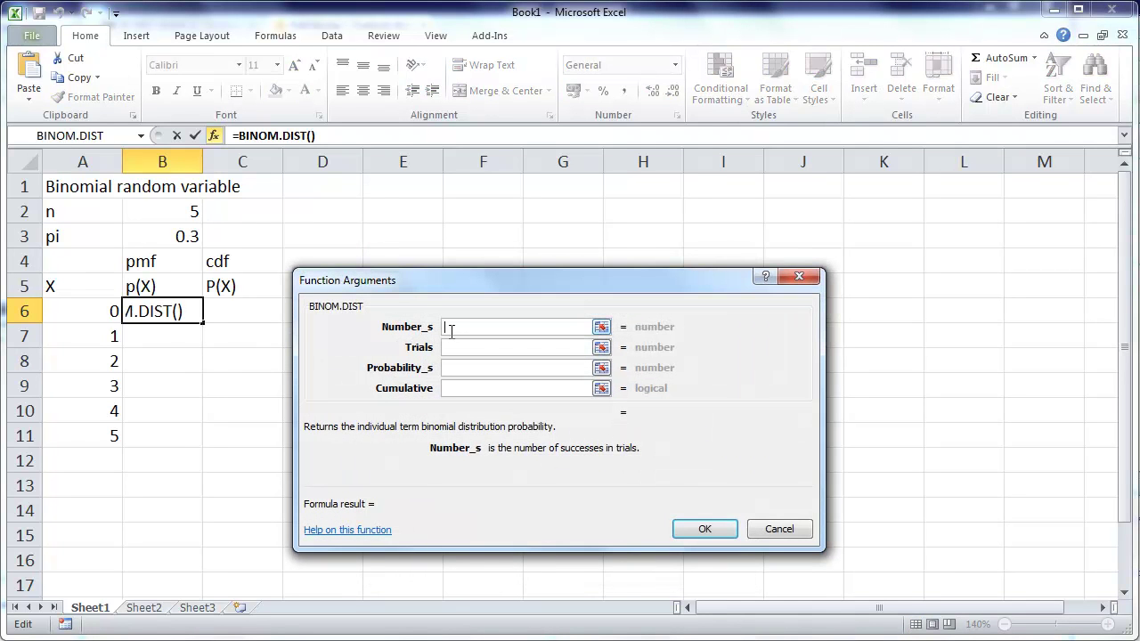
Set the BINOM.DIST arguments to A6 for successes, B2 for trials, B3 for probability and false for cumulative.
{"action": "left_click", "coordinate": [76, 311]}
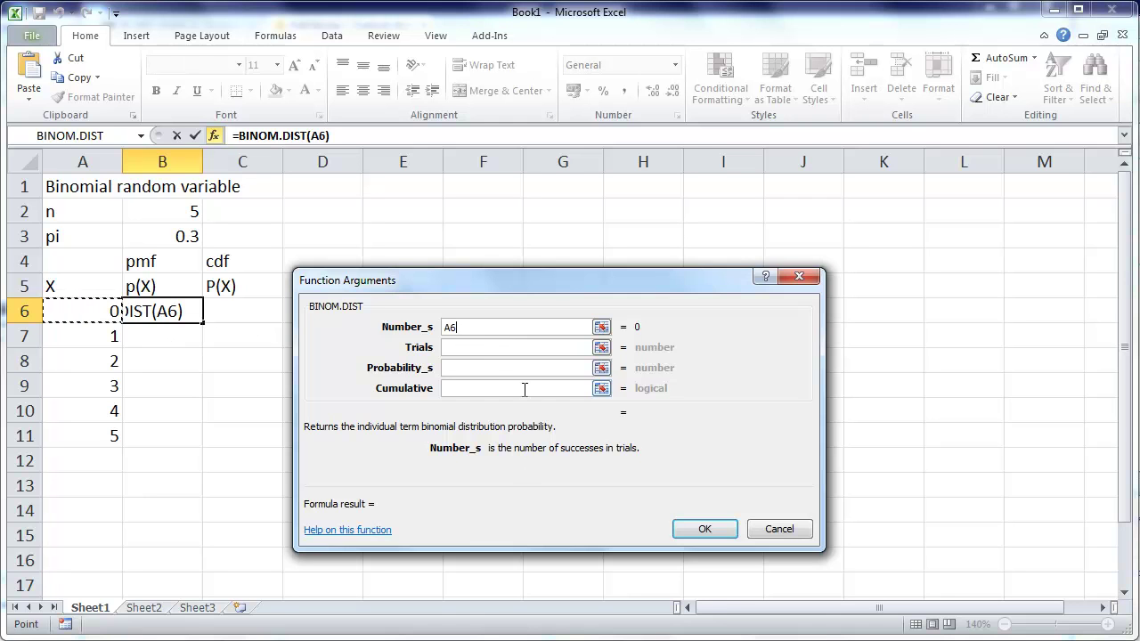
{"action": "left_click", "coordinate": [481, 352]}
{"action": "left_click", "coordinate": [153, 212]}
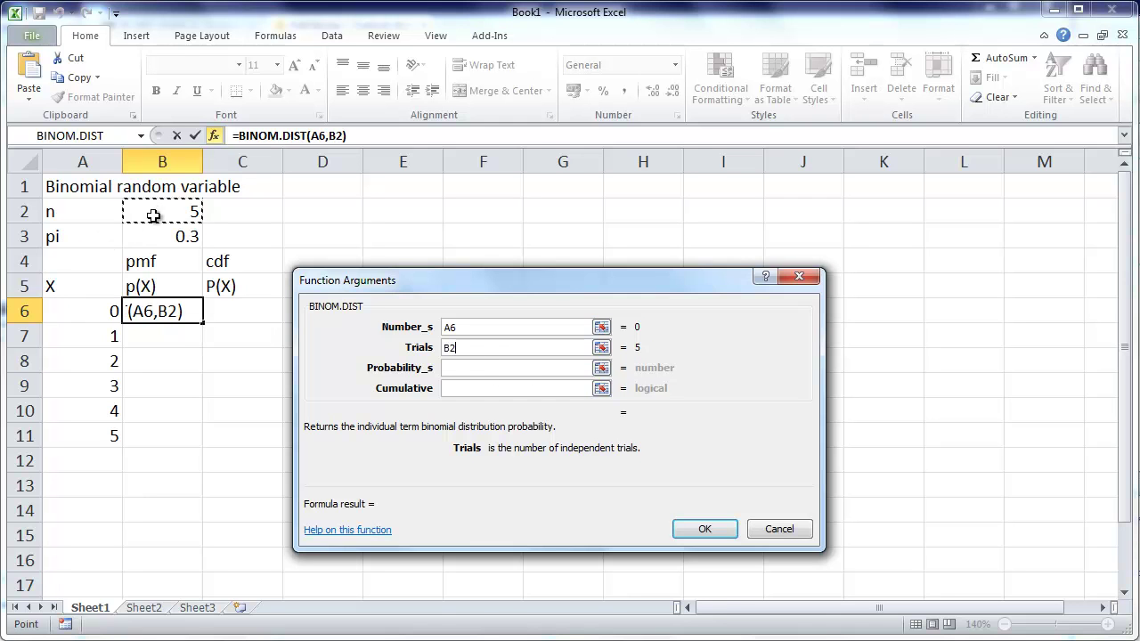
{"action": "left_click", "coordinate": [463, 368]}
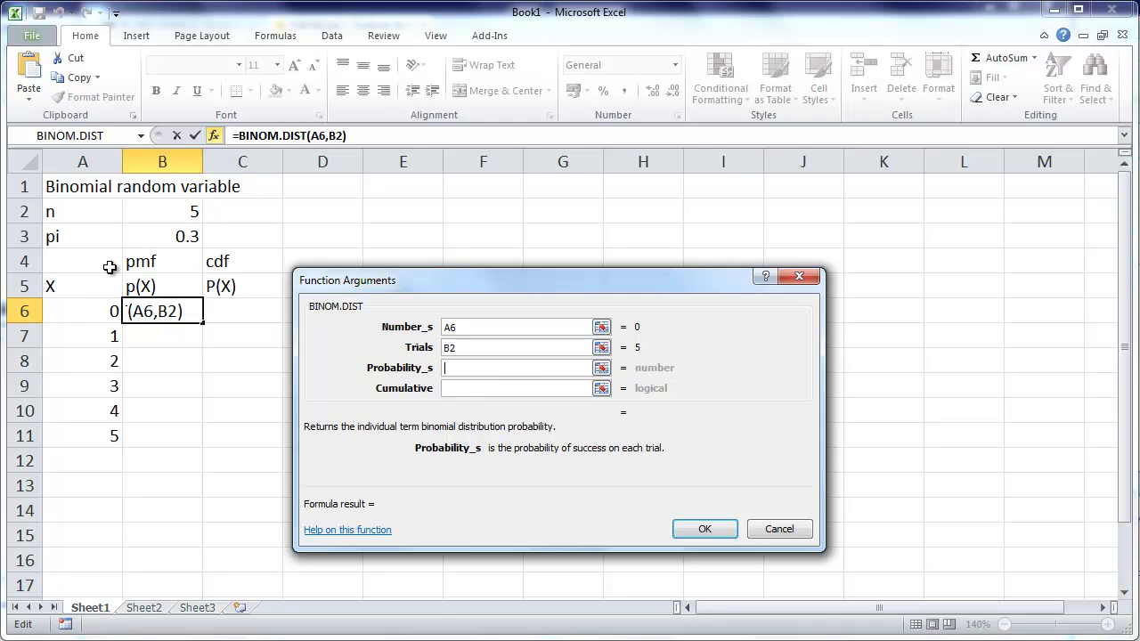
{"action": "left_click", "coordinate": [168, 236]}
{"action": "left_click", "coordinate": [454, 389]}
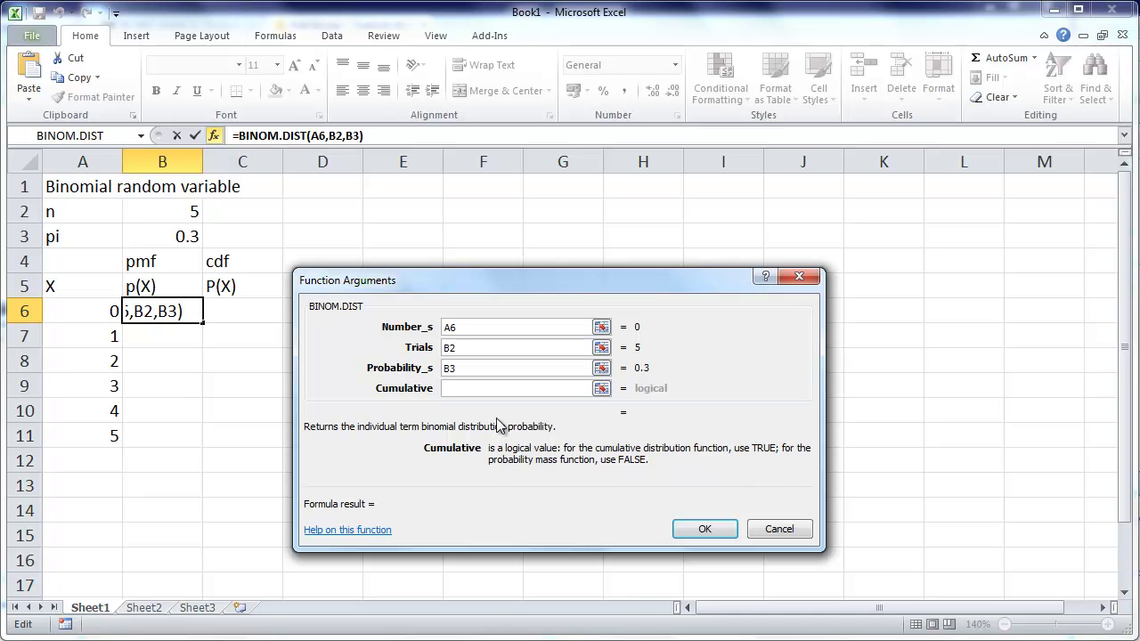
{"action": "type", "text": "false"}
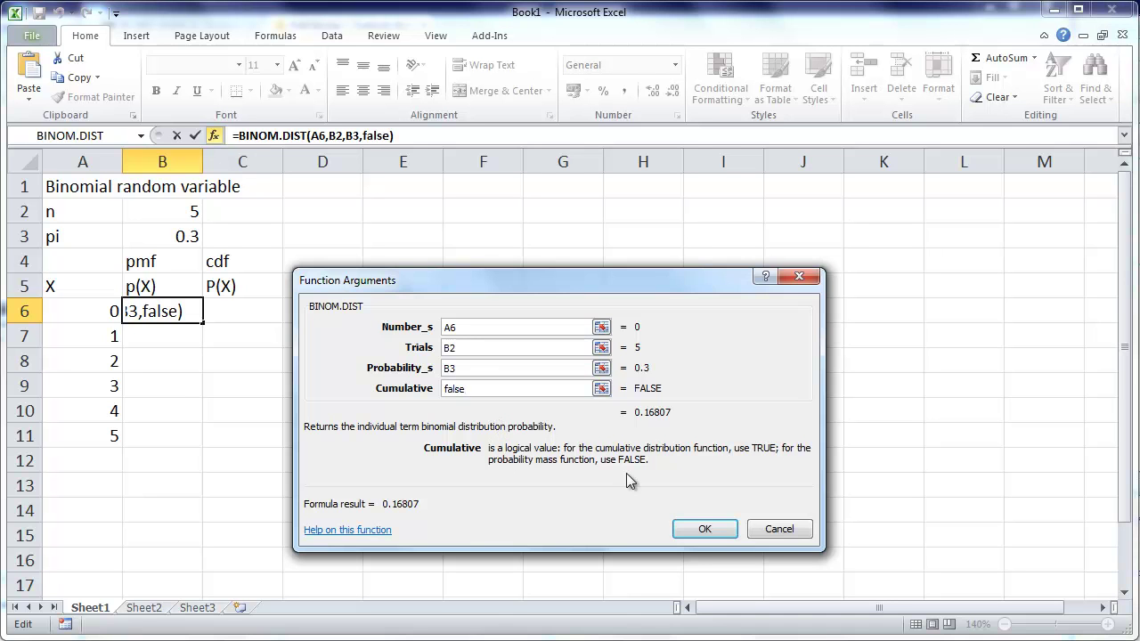
{"action": "left_click", "coordinate": [717, 532]}
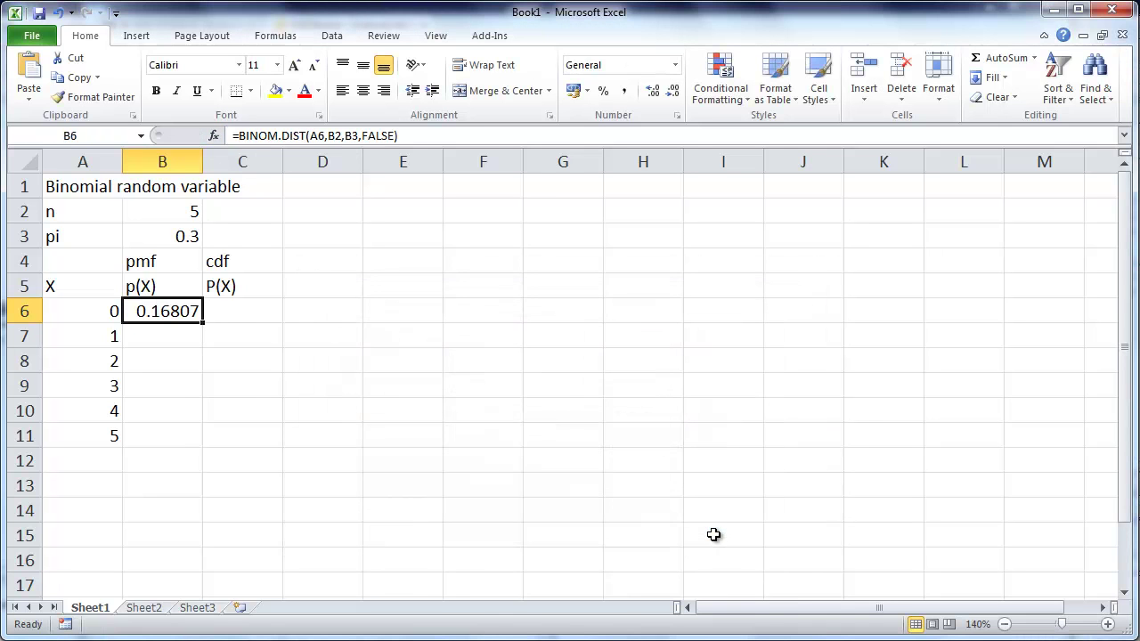
Make the B2 and B3 references absolute in B6's formula and fill it down through B11.
{"action": "double_click", "coordinate": [186, 311]}
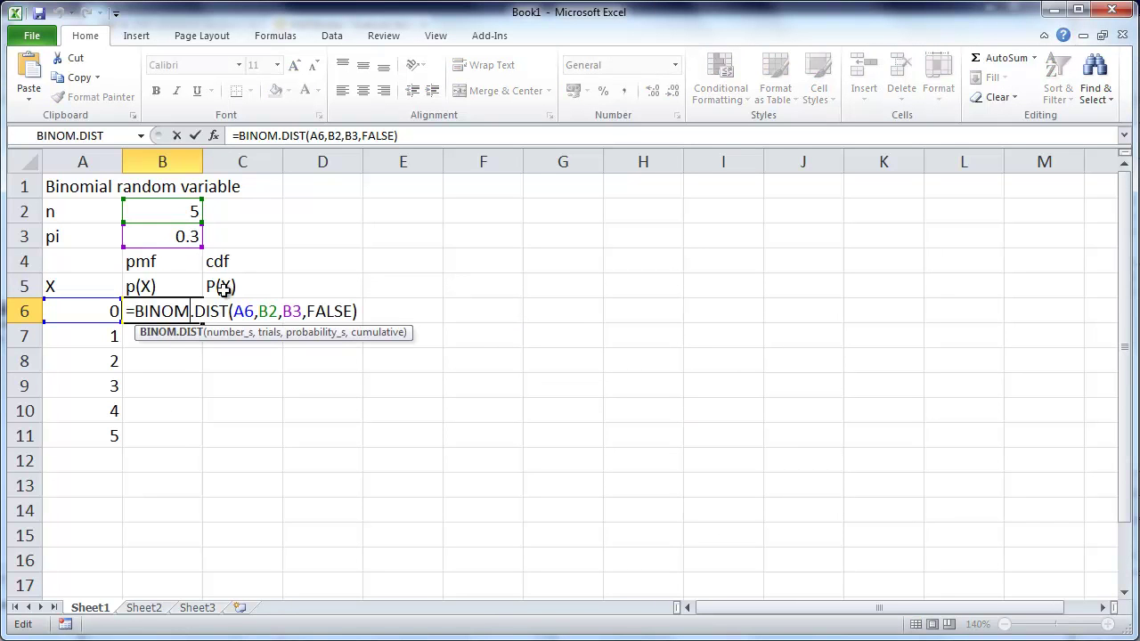
{"action": "left_click", "coordinate": [270, 311]}
{"action": "key", "text": "F4"}
{"action": "left_click", "coordinate": [311, 311]}
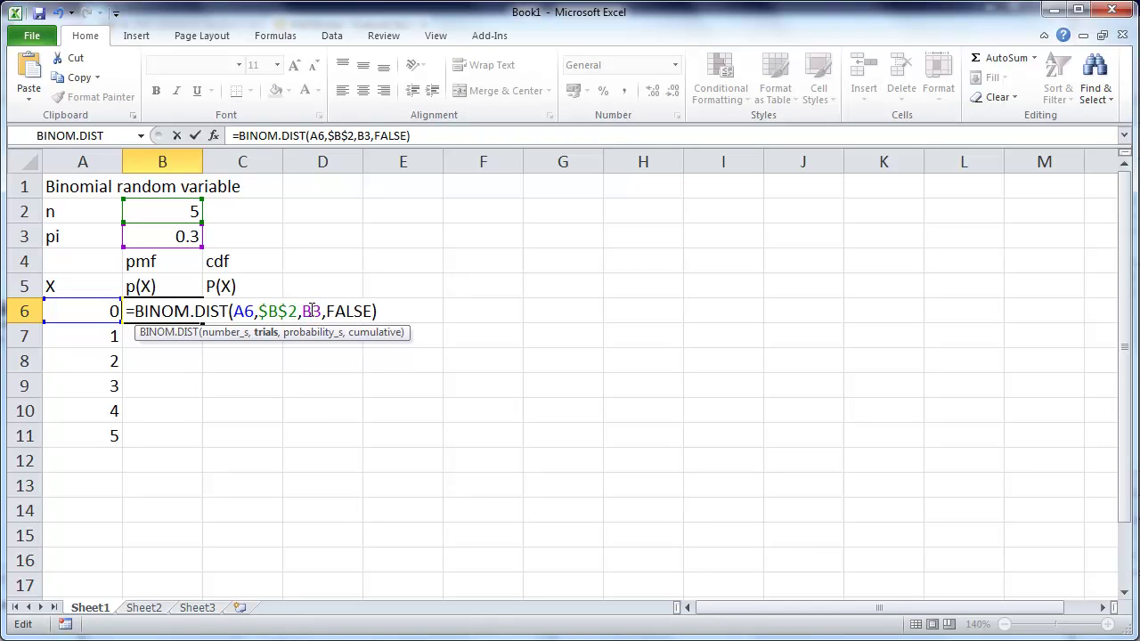
{"action": "key", "text": "F4"}
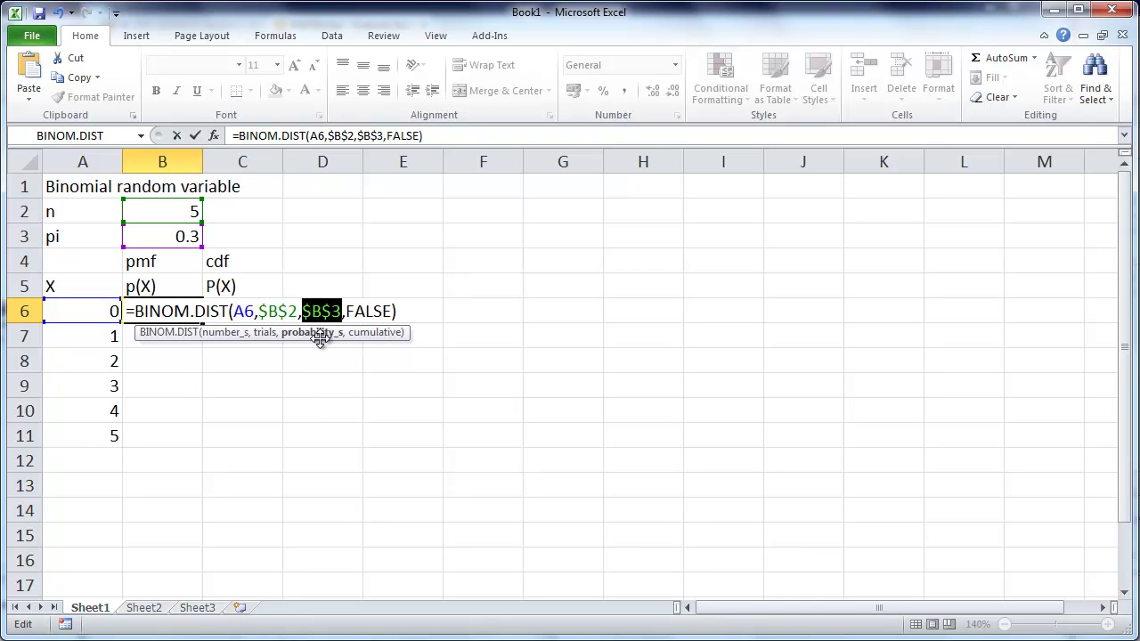
{"action": "key", "text": "Return"}
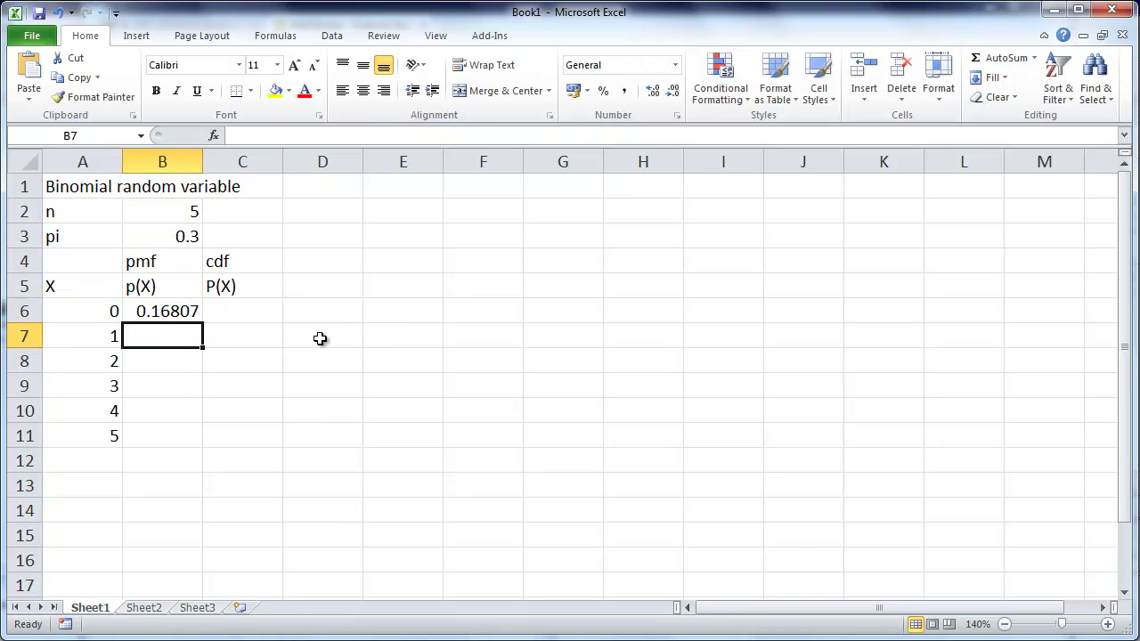
{"action": "left_click", "coordinate": [182, 313]}
{"action": "left_click_drag", "start_coordinate": [202, 324], "coordinate": [199, 444]}
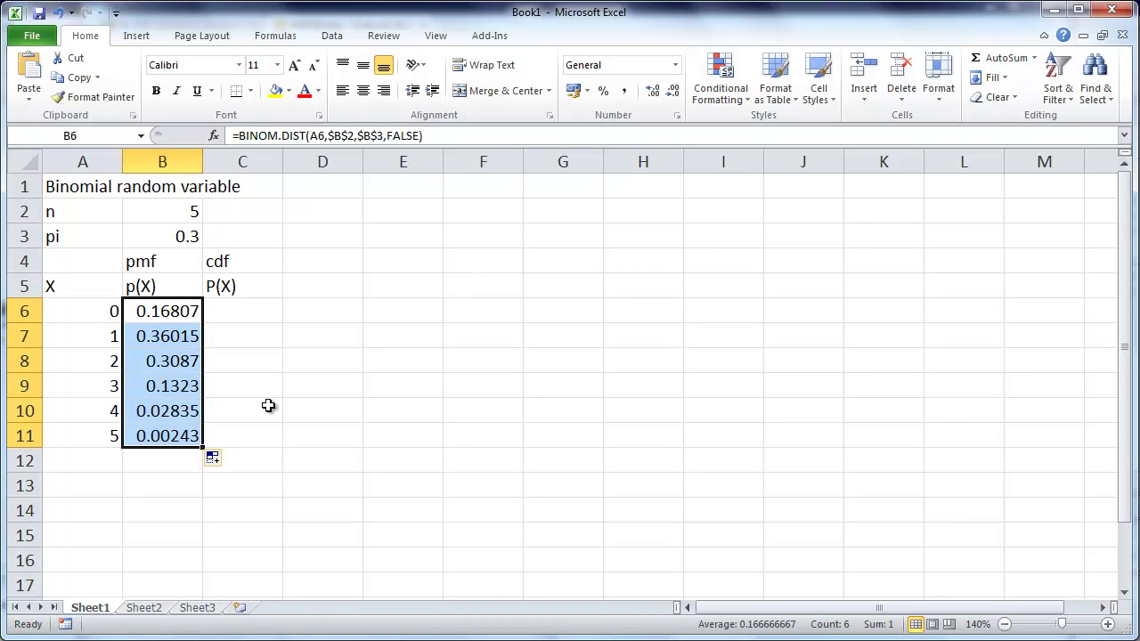
Enter =B6 in C6 as the first cumulative probability.
{"action": "left_click", "coordinate": [250, 341]}
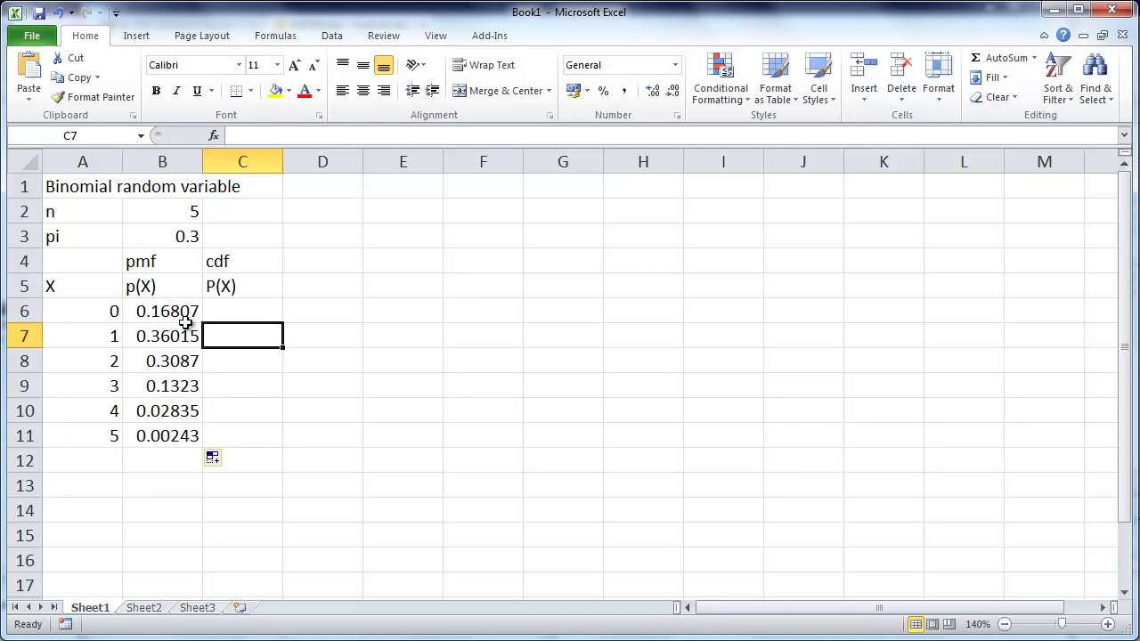
{"action": "left_click", "coordinate": [175, 314]}
{"action": "left_click", "coordinate": [229, 312]}
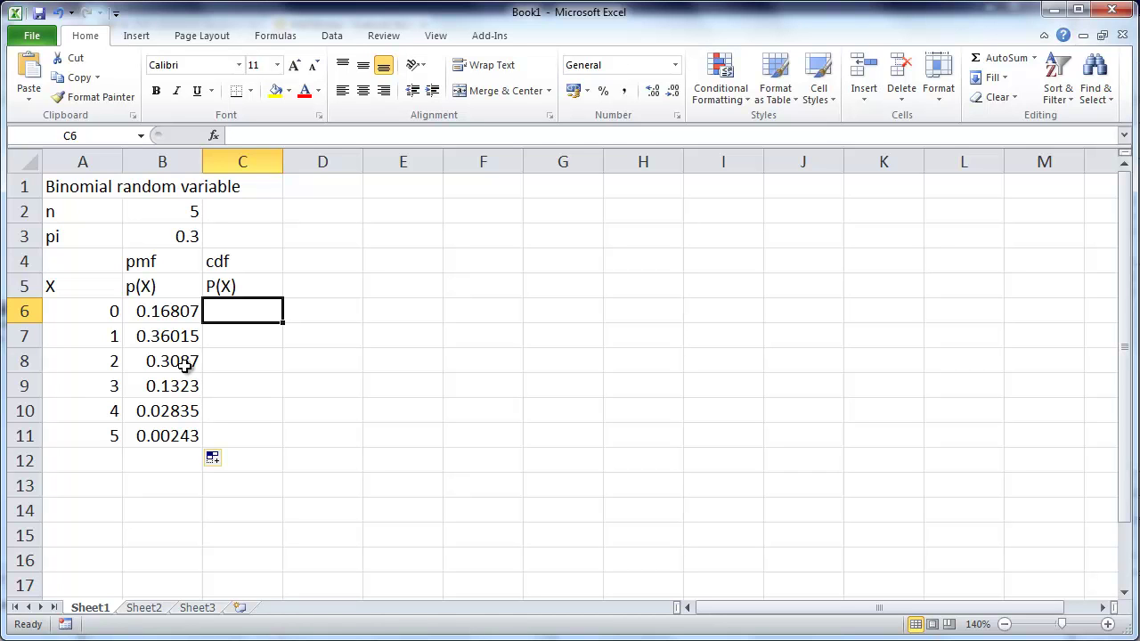
{"action": "type", "text": "=B6"}
{"action": "key", "text": "Return"}
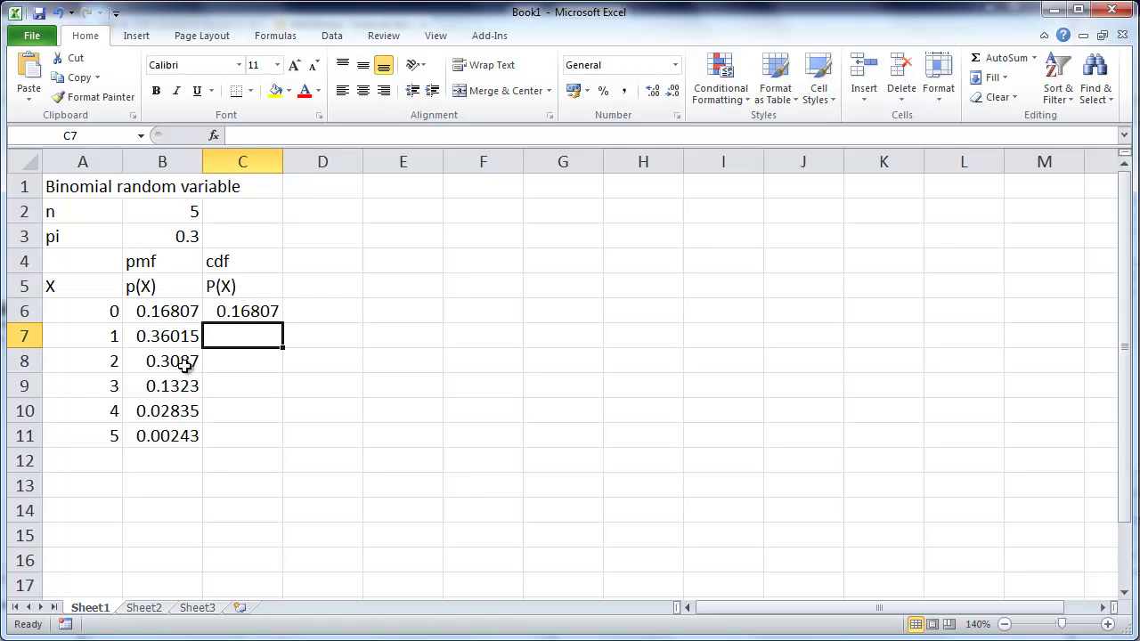
Enter a formula in C7 that adds the cumulative value in C6 to the probability in B7.
{"action": "type", "text": "="}
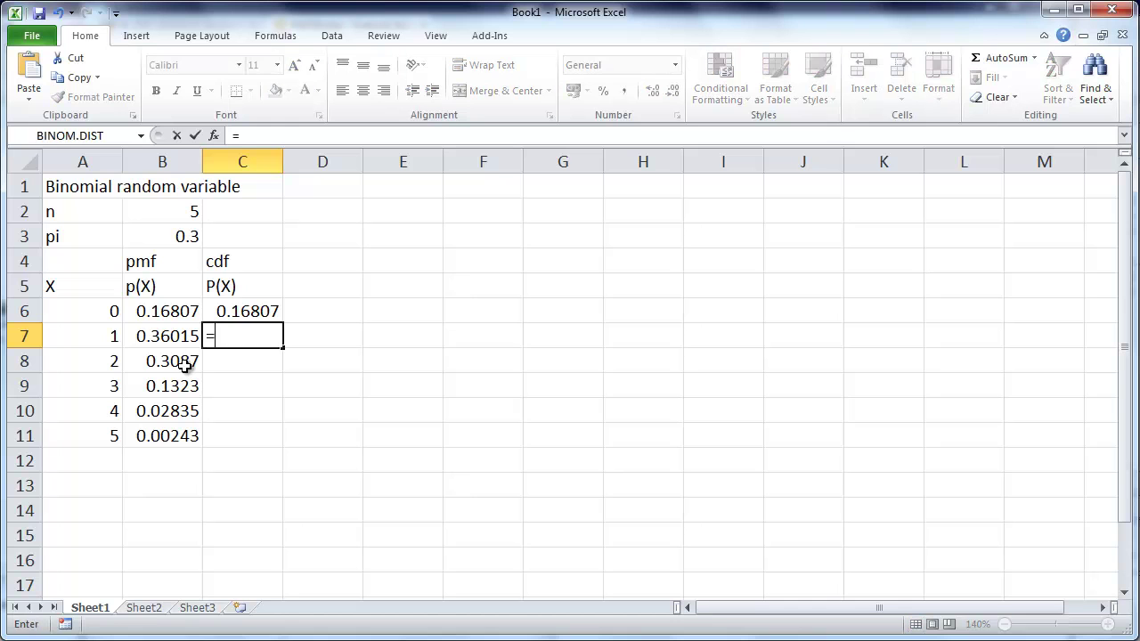
{"action": "key", "text": "Up"}
{"action": "type", "text": "+"}
{"action": "key", "text": "Left"}
{"action": "key", "text": "Return"}
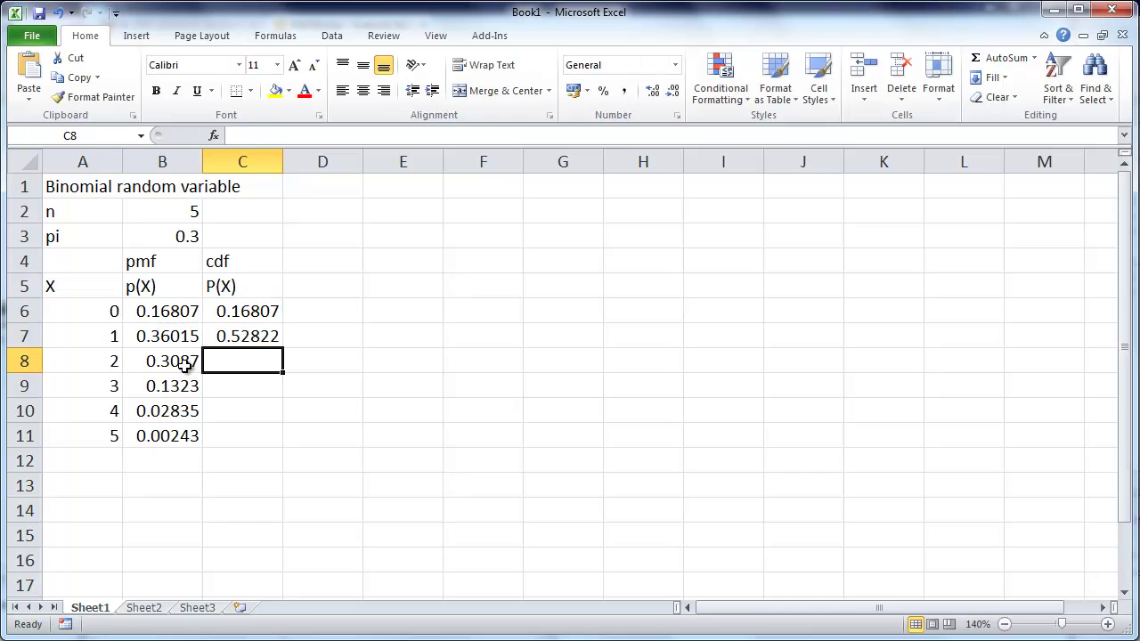
Fill the running-sum formula from C7 down through C11 and check the references in C9.
{"action": "left_click", "coordinate": [271, 340]}
{"action": "left_click_drag", "start_coordinate": [283, 348], "coordinate": [287, 450]}
{"action": "double_click", "coordinate": [242, 389]}
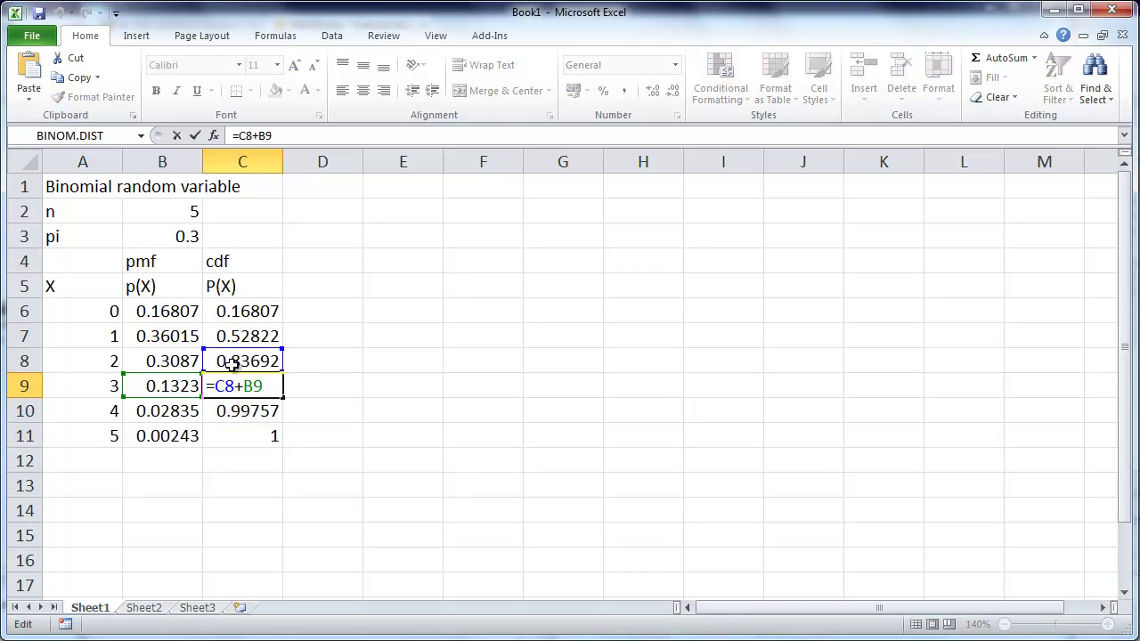
{"action": "key", "text": "Escape"}
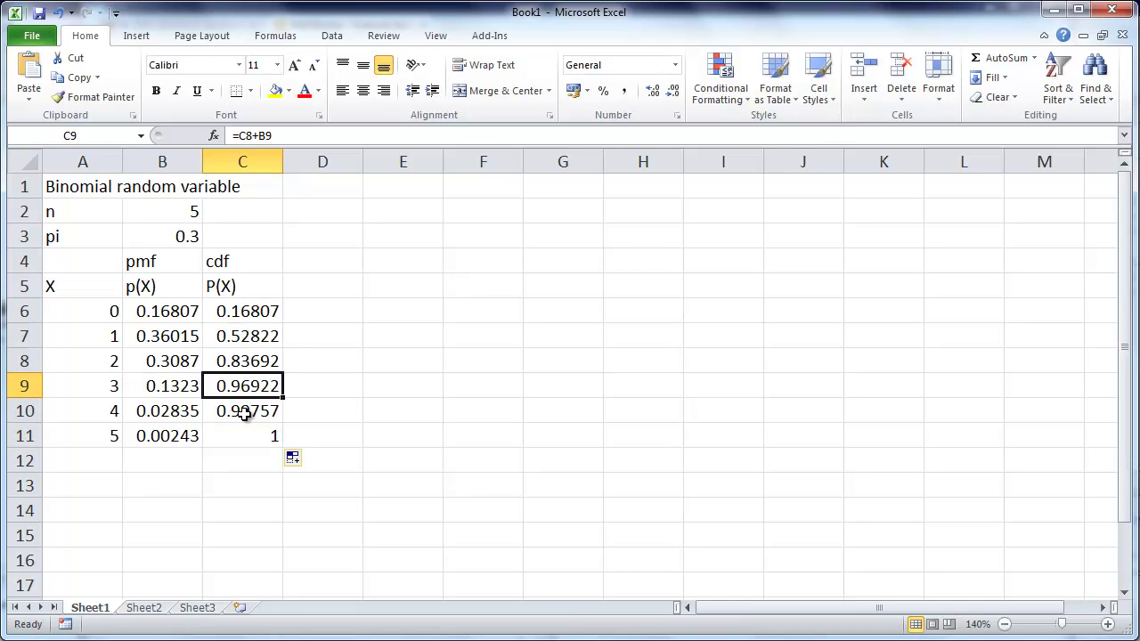
Copy the text of B6's BINOM.DIST formula into cell D6.
{"action": "left_click", "coordinate": [171, 309]}
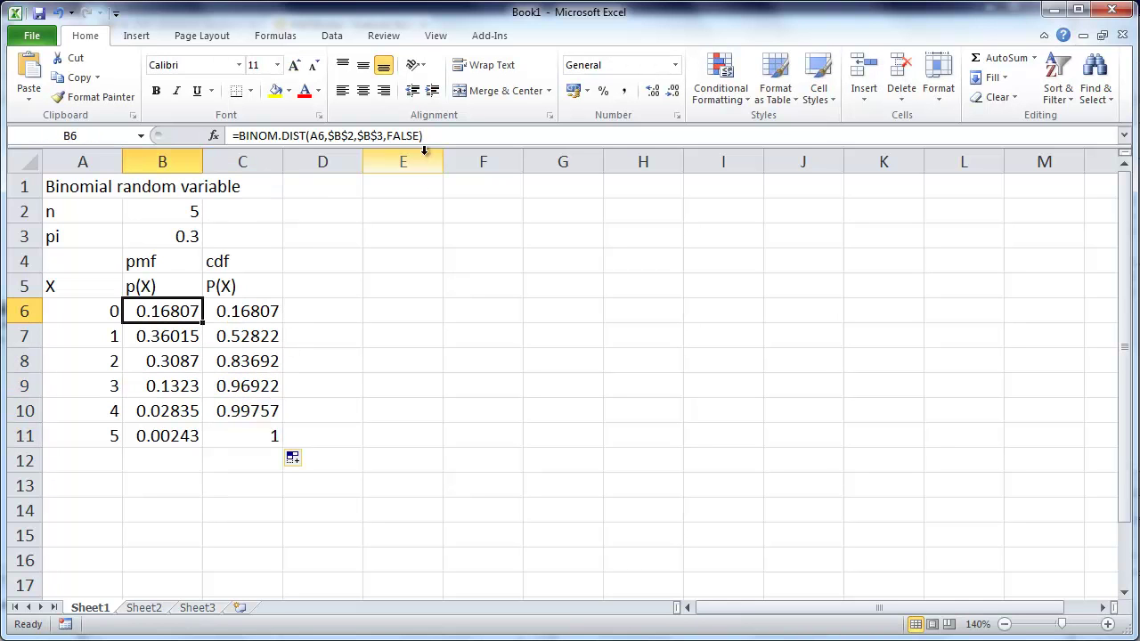
{"action": "left_click_drag", "start_coordinate": [424, 135], "coordinate": [194, 135]}
{"action": "key", "text": "ctrl+c"}
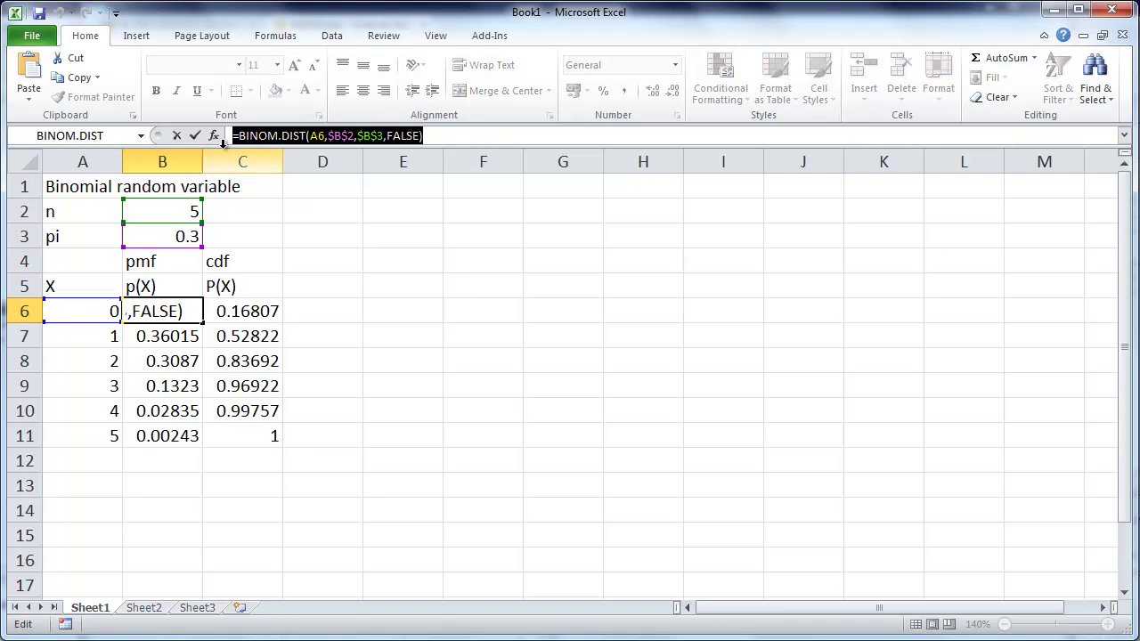
{"action": "key", "text": "Escape"}
{"action": "left_click", "coordinate": [303, 309]}
{"action": "left_click", "coordinate": [307, 134]}
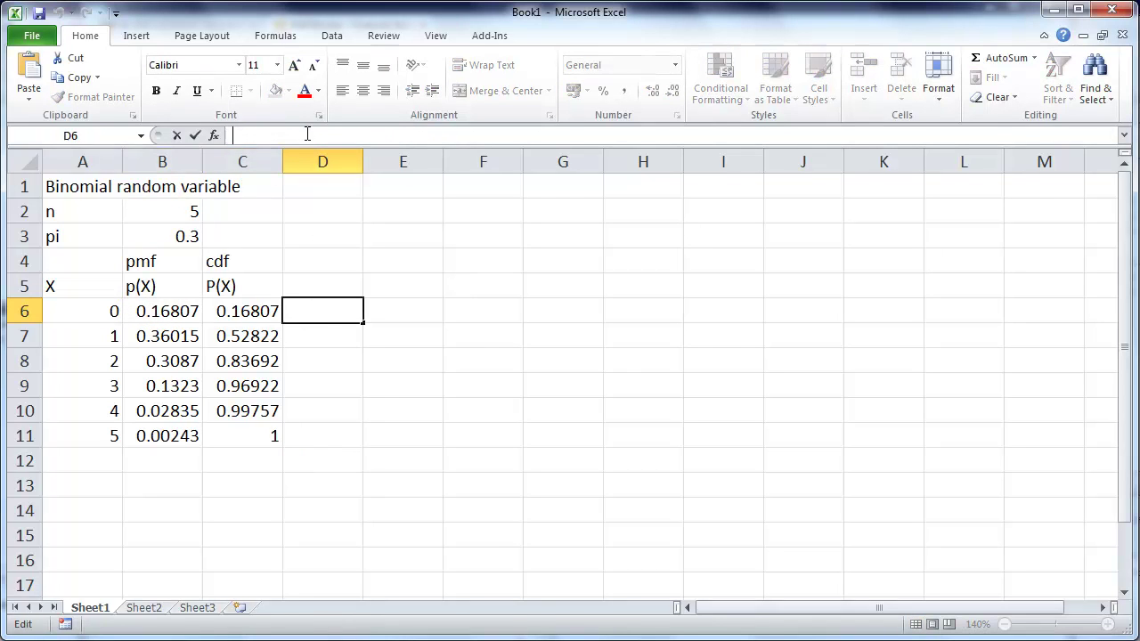
{"action": "key", "text": "ctrl+v"}
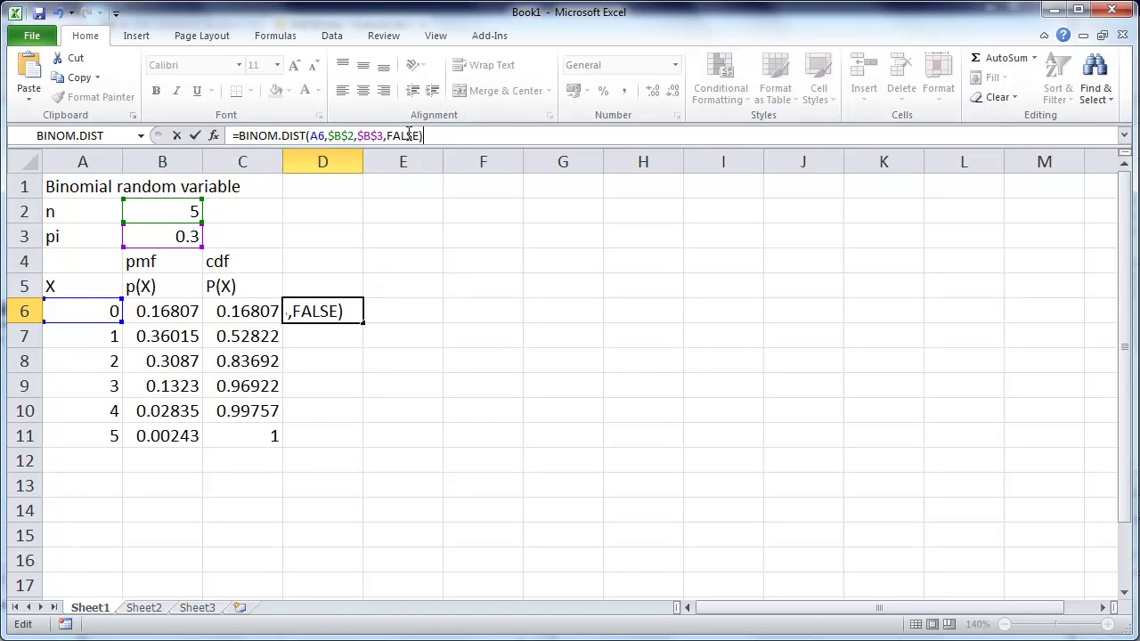
Change the cumulative argument in D6's formula to TRUE and fill it down through D11.
{"action": "double_click", "coordinate": [399, 135]}
{"action": "type", "text": "T"}
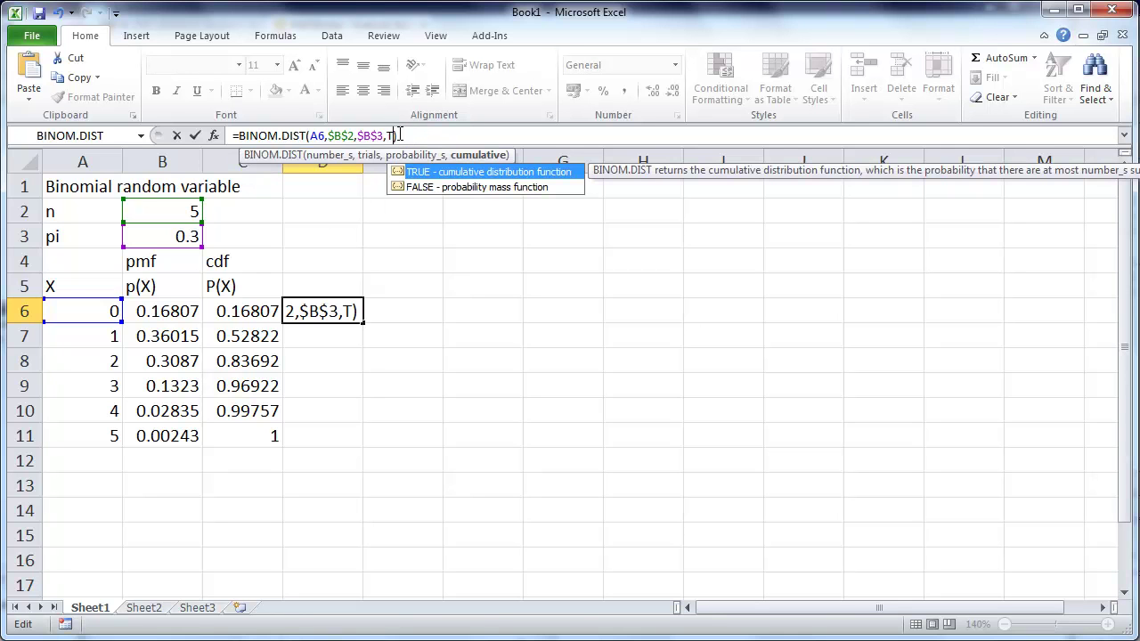
{"action": "type", "text": "RUE"}
{"action": "key", "text": "Return"}
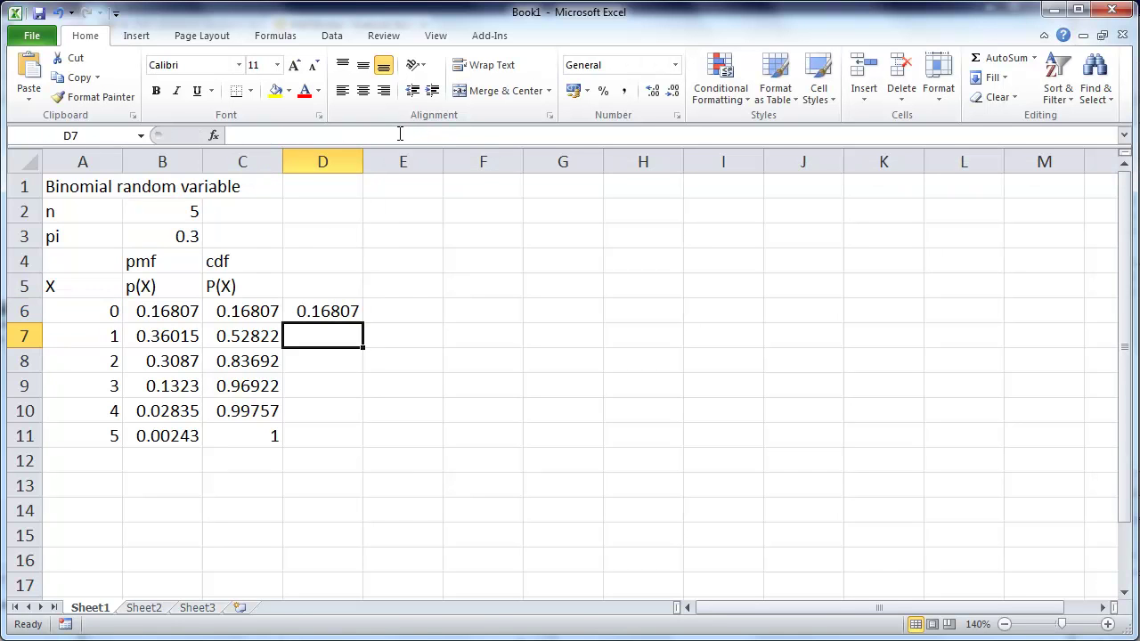
{"action": "left_click", "coordinate": [325, 307]}
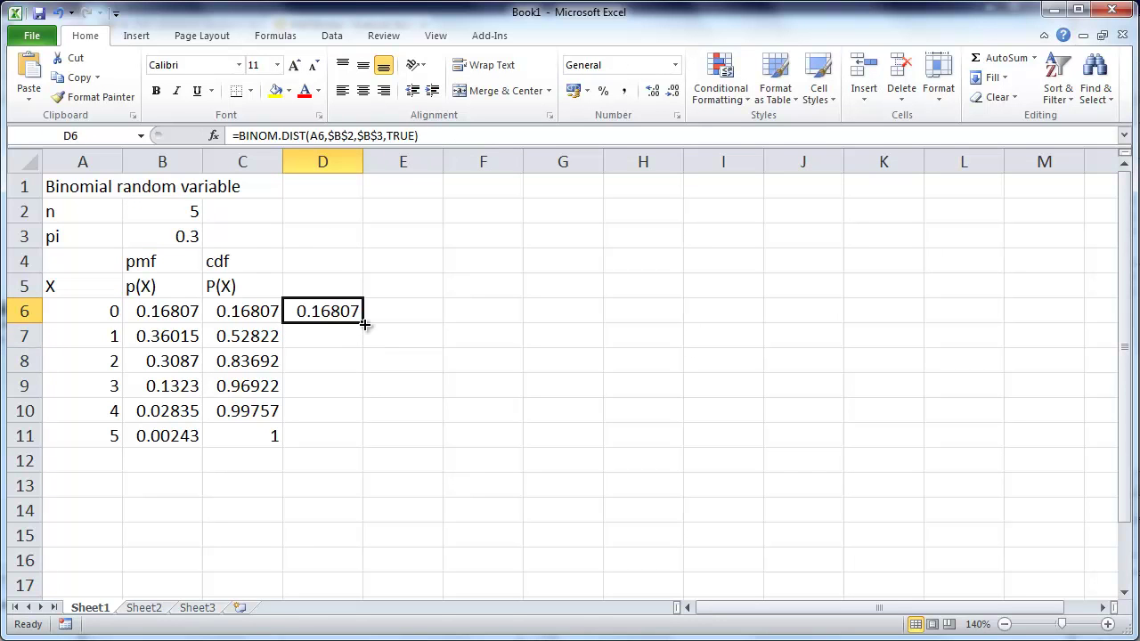
{"action": "left_click_drag", "start_coordinate": [363, 322], "coordinate": [365, 450]}
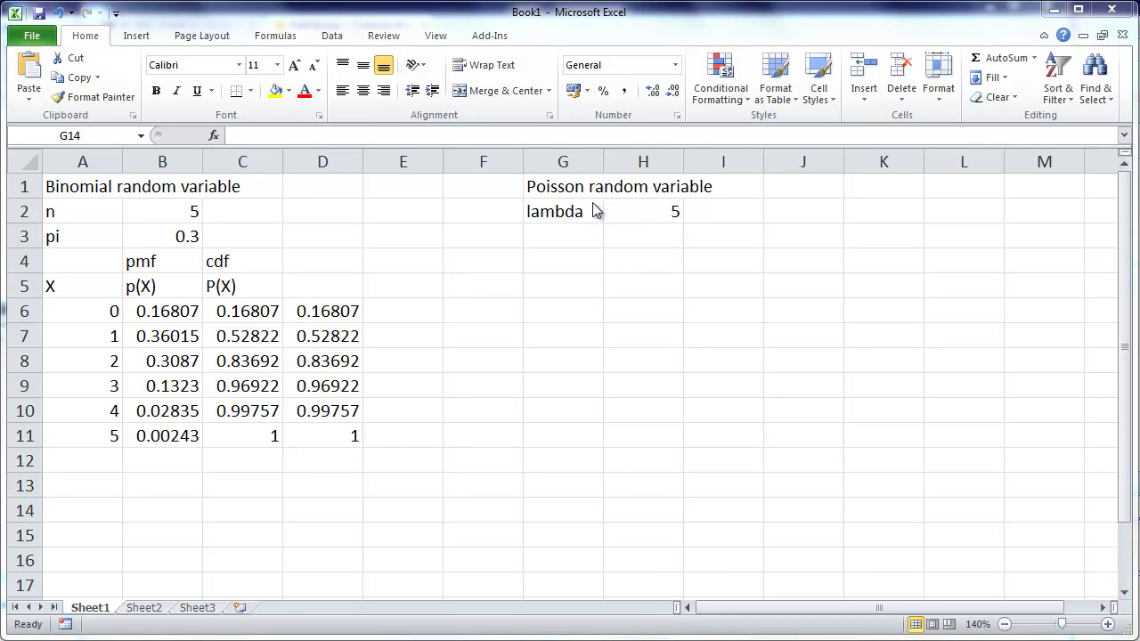
Enter the heading X in G5 of the Poisson table and list the values 0 to 5 in G6 through G11.
{"action": "left_click", "coordinate": [570, 211]}
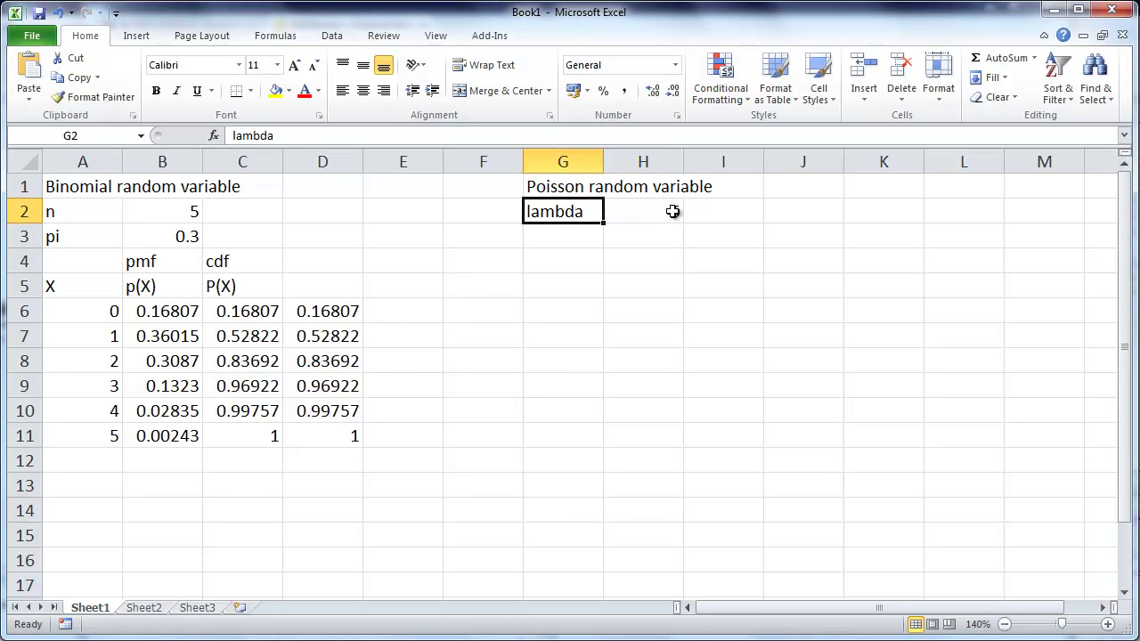
{"action": "left_click", "coordinate": [578, 293]}
{"action": "type", "text": "X"}
{"action": "key", "text": "Return"}
{"action": "type", "text": "0"}
{"action": "key", "text": "Return"}
{"action": "type", "text": "1"}
{"action": "key", "text": "Return"}
{"action": "type", "text": "2"}
{"action": "key", "text": "Return"}
{"action": "type", "text": "3"}
{"action": "key", "text": "Return"}
{"action": "type", "text": "4"}
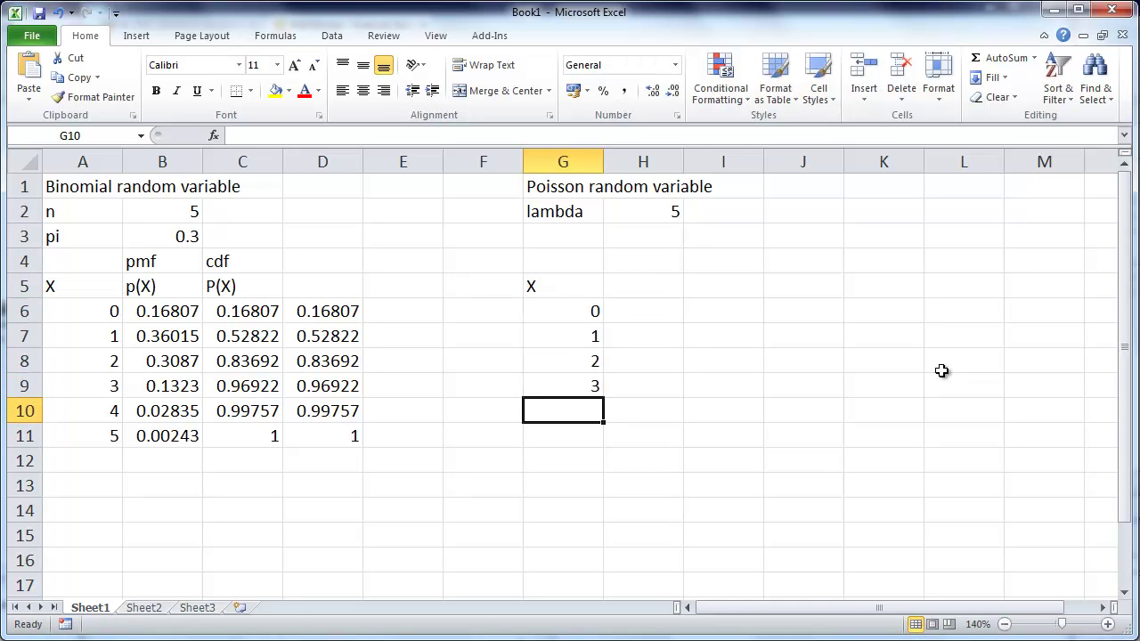
{"action": "key", "text": "Return"}
{"action": "type", "text": "5"}
{"action": "key", "text": "Return"}
Enter the column headings pmf in H4 and cdf in I4 of the Poisson table.
{"action": "key", "text": "Right"}
{"action": "key", "text": "Up"}
{"action": "key", "text": "Up"}
{"action": "key", "text": "Up"}
{"action": "key", "text": "Up"}
{"action": "key", "text": "Up"}
{"action": "key", "text": "Up"}
{"action": "key", "text": "Up"}
{"action": "key", "text": "Up"}
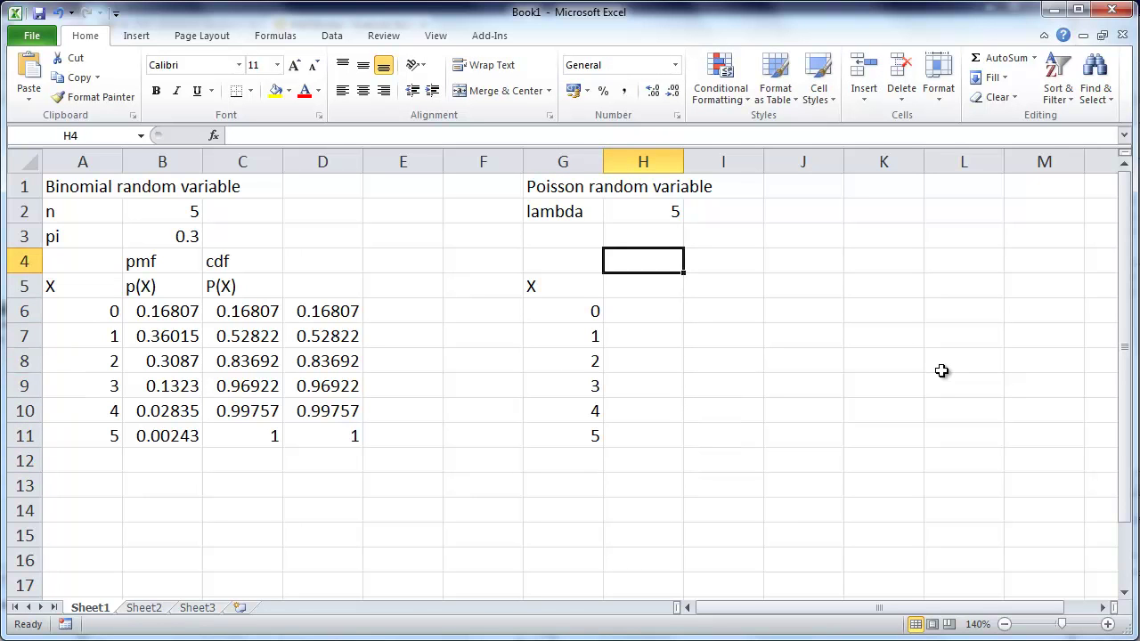
{"action": "type", "text": "pmf"}
{"action": "key", "text": "Right"}
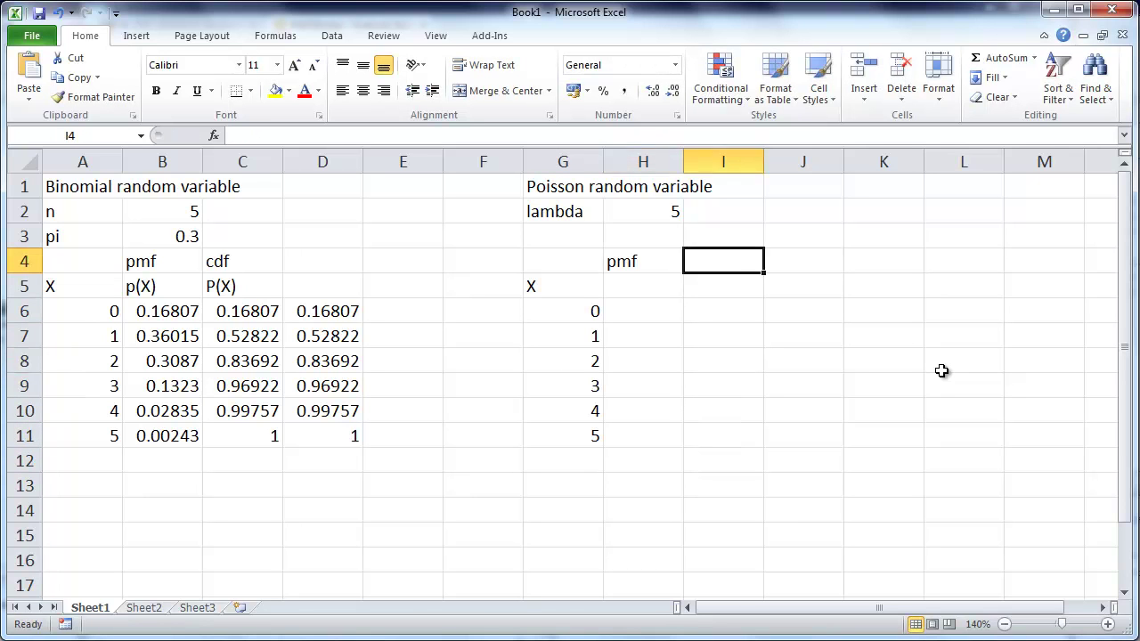
{"action": "type", "text": "cdf"}
{"action": "key", "text": "Return"}
Label H5 as p(x) and I5 as P(X) beneath the pmf and cdf headings.
{"action": "key", "text": "Left"}
{"action": "type", "text": "p("}
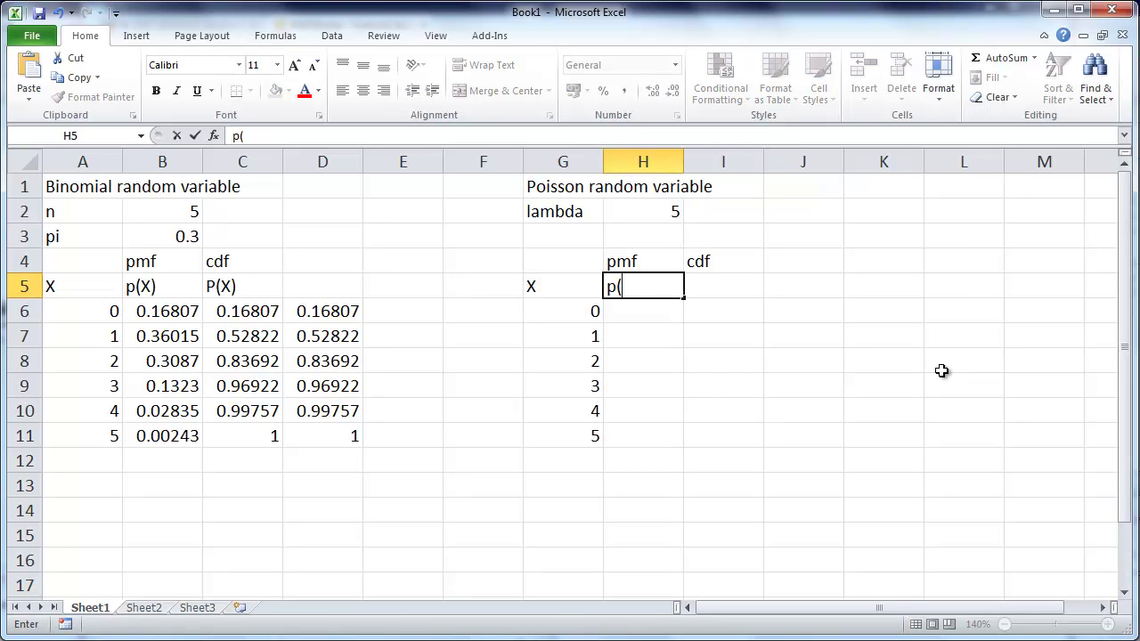
{"action": "type", "text": "x)"}
{"action": "key", "text": "Tab"}
{"action": "type", "text": "P("}
{"action": "key", "text": "Return"}
Insert the statistical function POISSON.DIST into H6, keeping the Poisson table's cells uncovered for picking arguments.
{"action": "key", "text": "Left"}
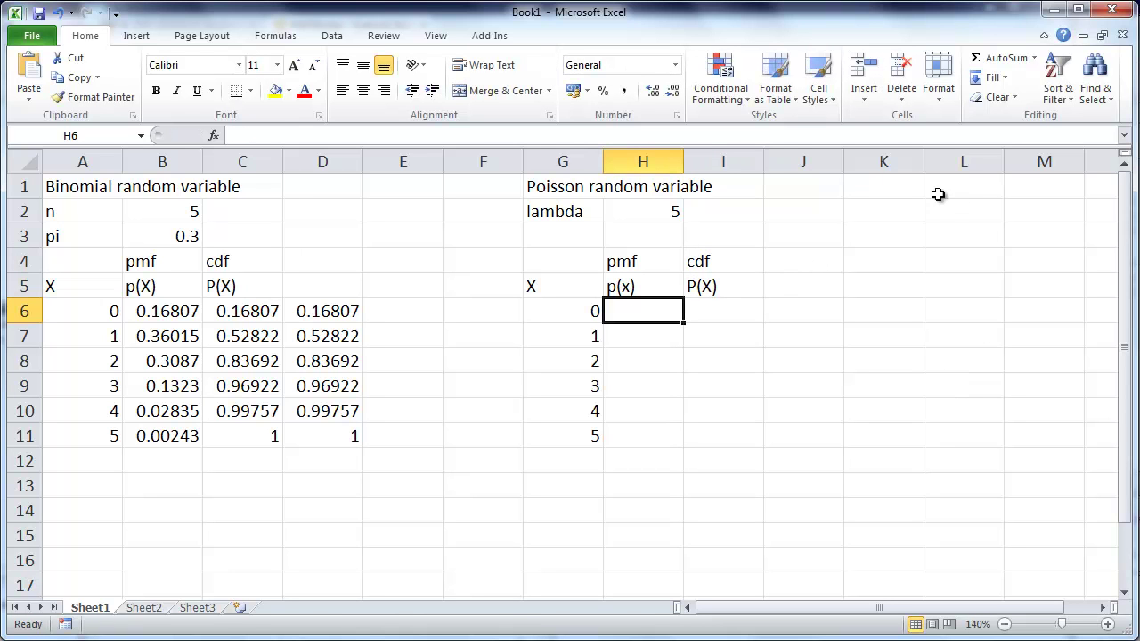
{"action": "left_click", "coordinate": [217, 136]}
{"action": "left_click", "coordinate": [588, 426]}
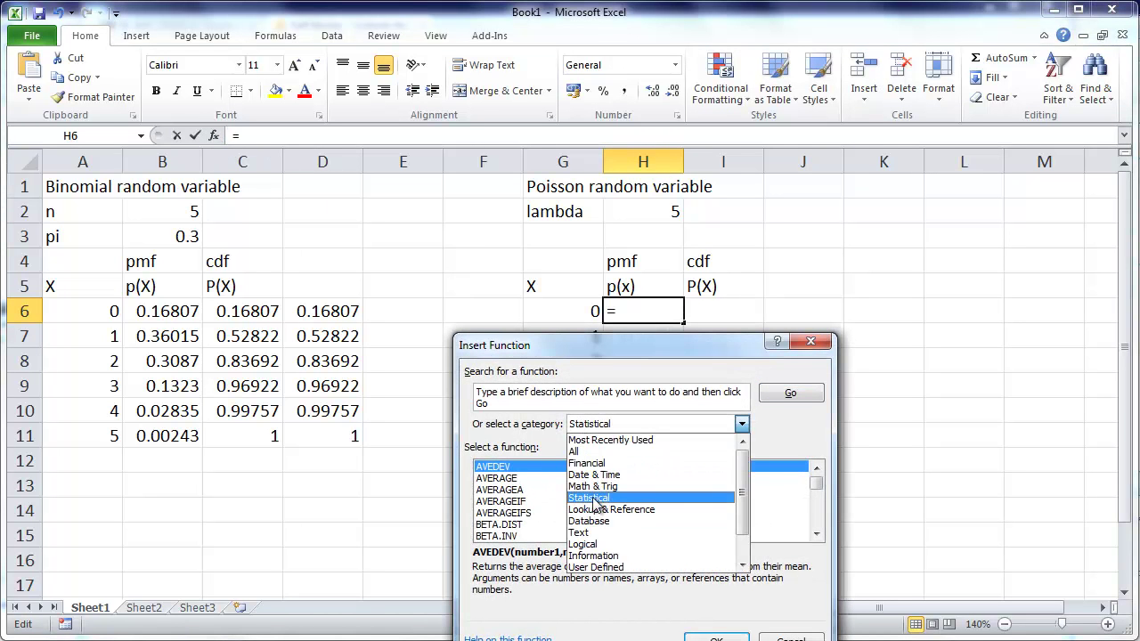
{"action": "left_click", "coordinate": [662, 478]}
{"action": "left_click_drag", "start_coordinate": [817, 484], "coordinate": [820, 523]}
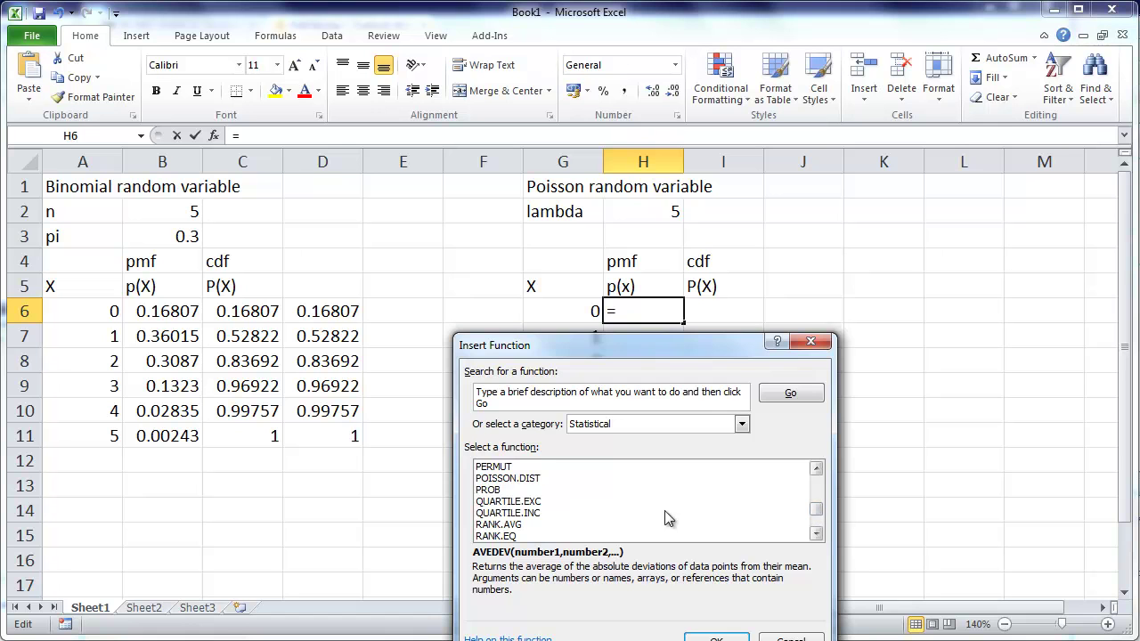
{"action": "double_click", "coordinate": [529, 479]}
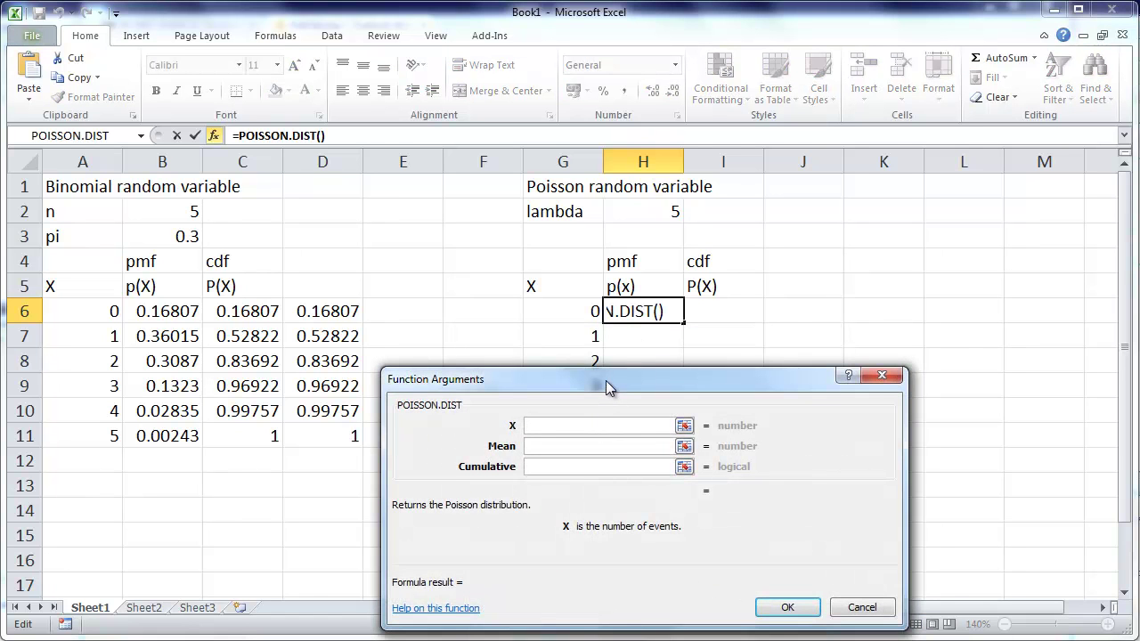
{"action": "left_click_drag", "start_coordinate": [606, 380], "coordinate": [251, 281]}
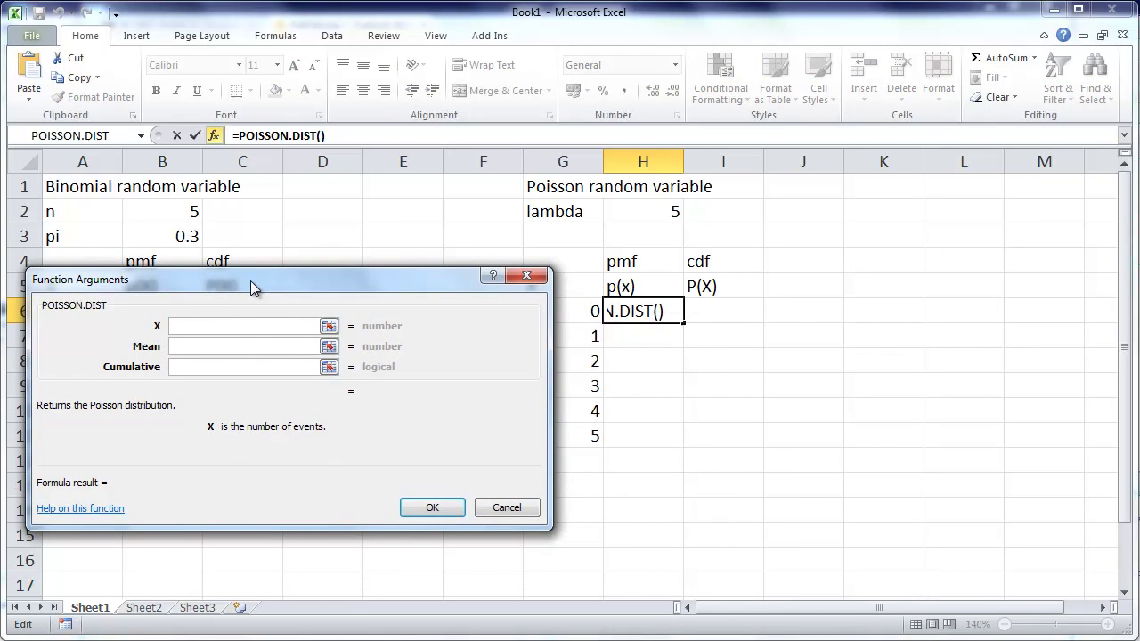
Set the POISSON.DIST arguments to X = G6, Mean = H2 and Cumulative = false, and accept the formula.
{"action": "left_click", "coordinate": [580, 311]}
{"action": "left_click", "coordinate": [195, 346]}
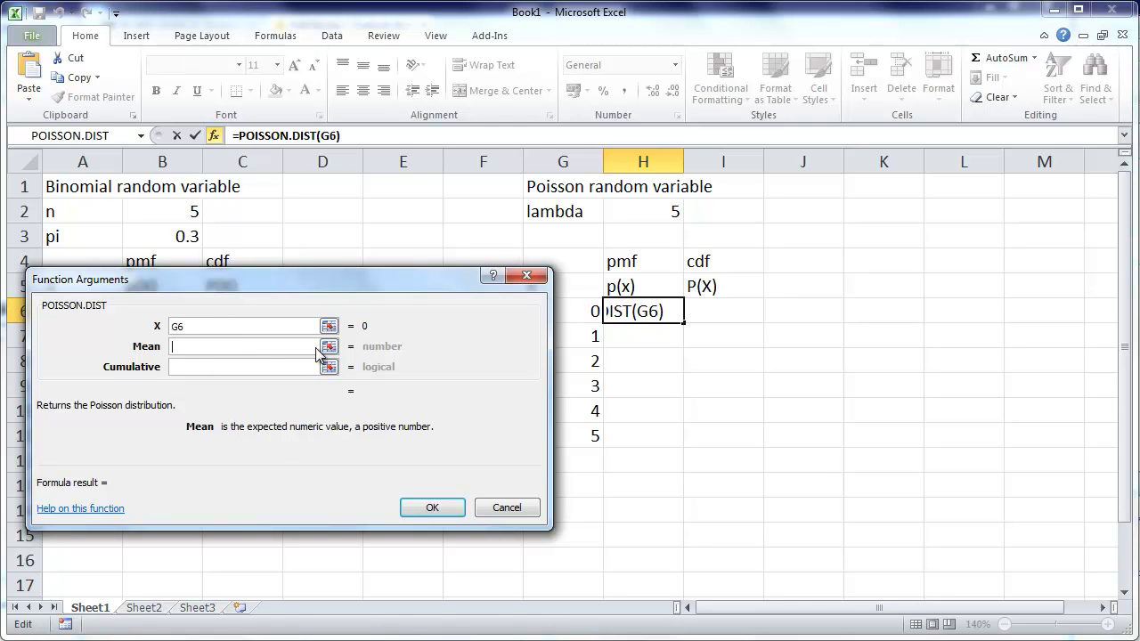
{"action": "left_click", "coordinate": [661, 214]}
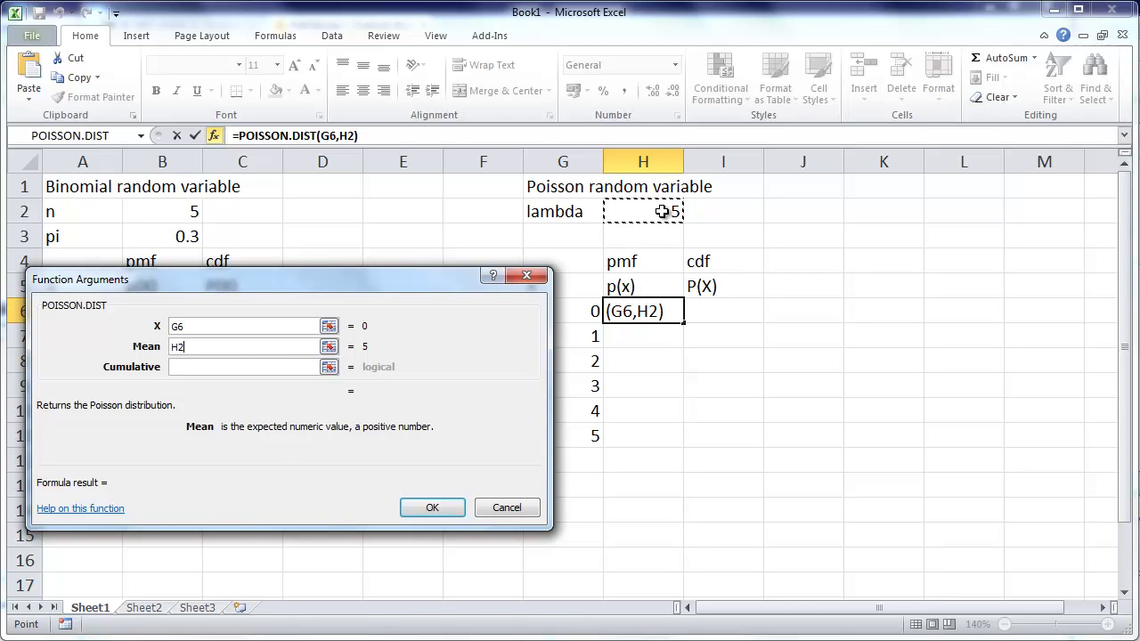
{"action": "left_click", "coordinate": [211, 367]}
{"action": "type", "text": "false"}
{"action": "key", "text": "Return"}
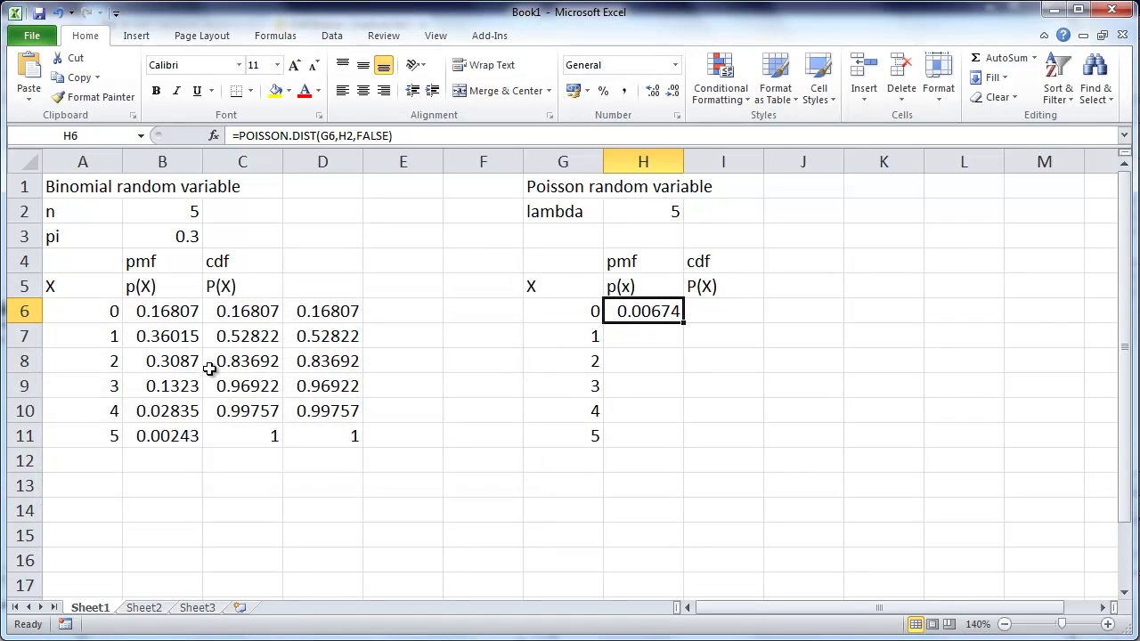
Make the H2 reference absolute in H6's formula and fill it down through H11.
{"action": "double_click", "coordinate": [626, 311]}
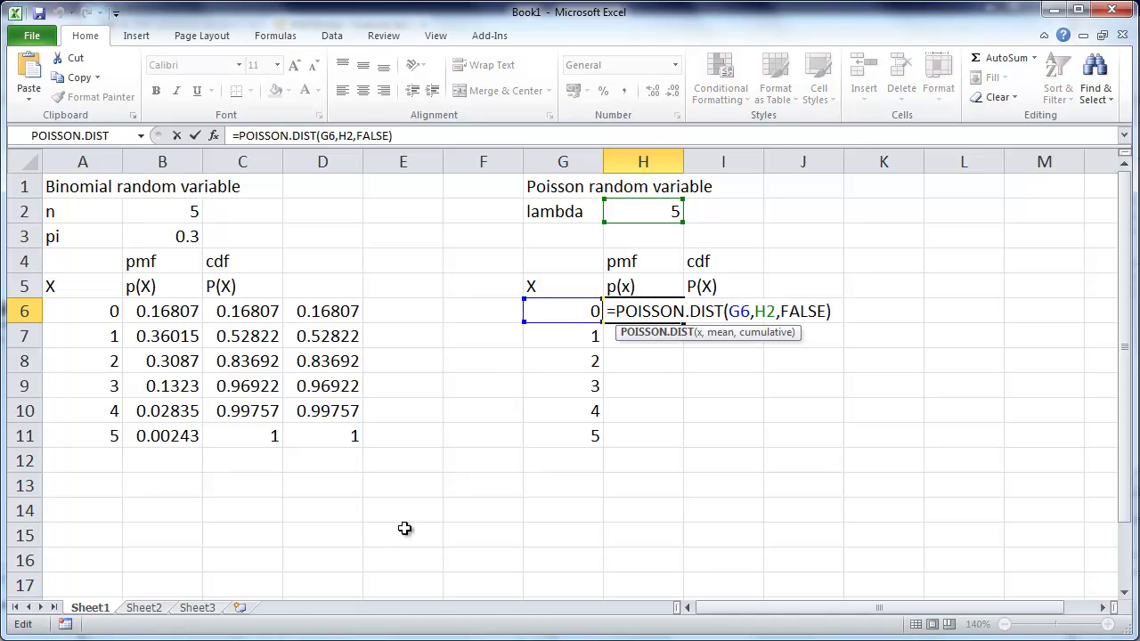
{"action": "left_click", "coordinate": [766, 313]}
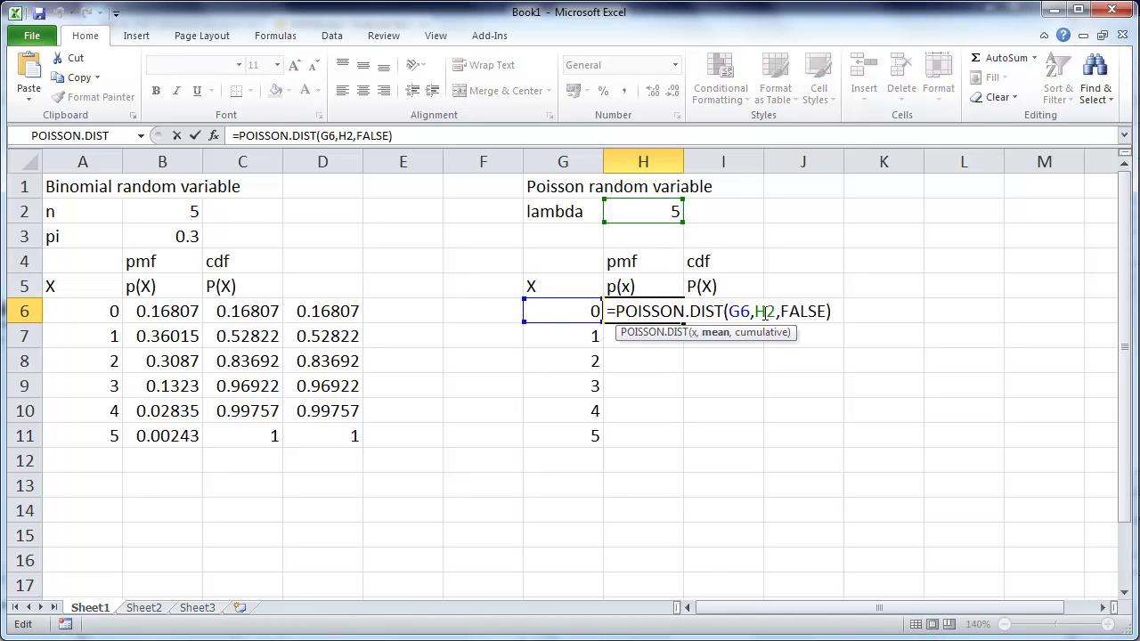
{"action": "key", "text": "F4"}
{"action": "key", "text": "Return"}
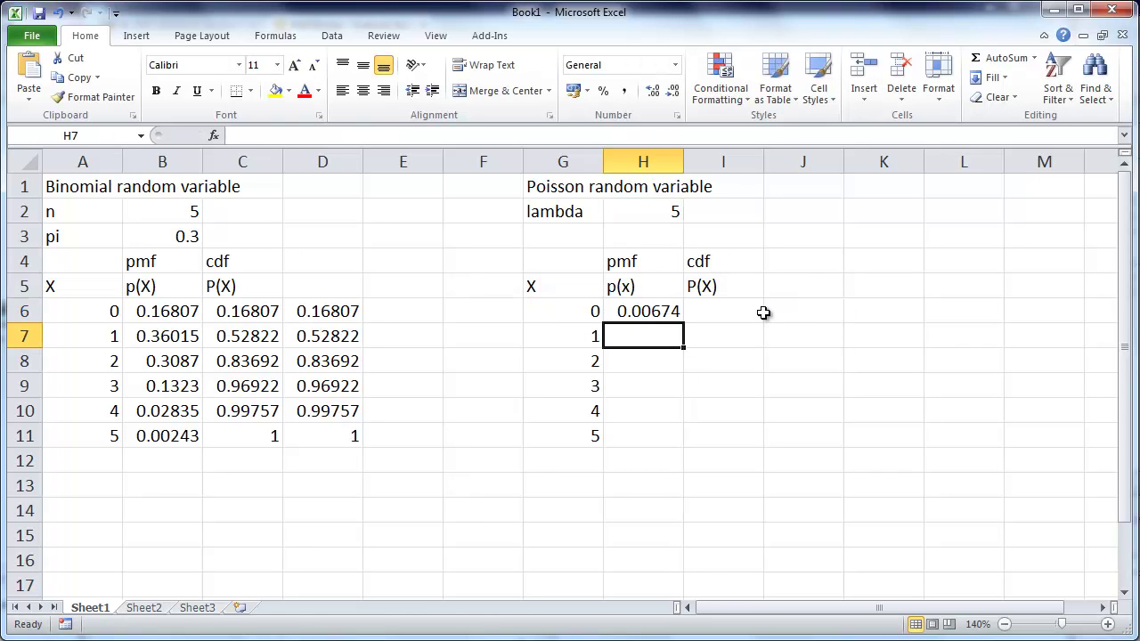
{"action": "left_click", "coordinate": [643, 311]}
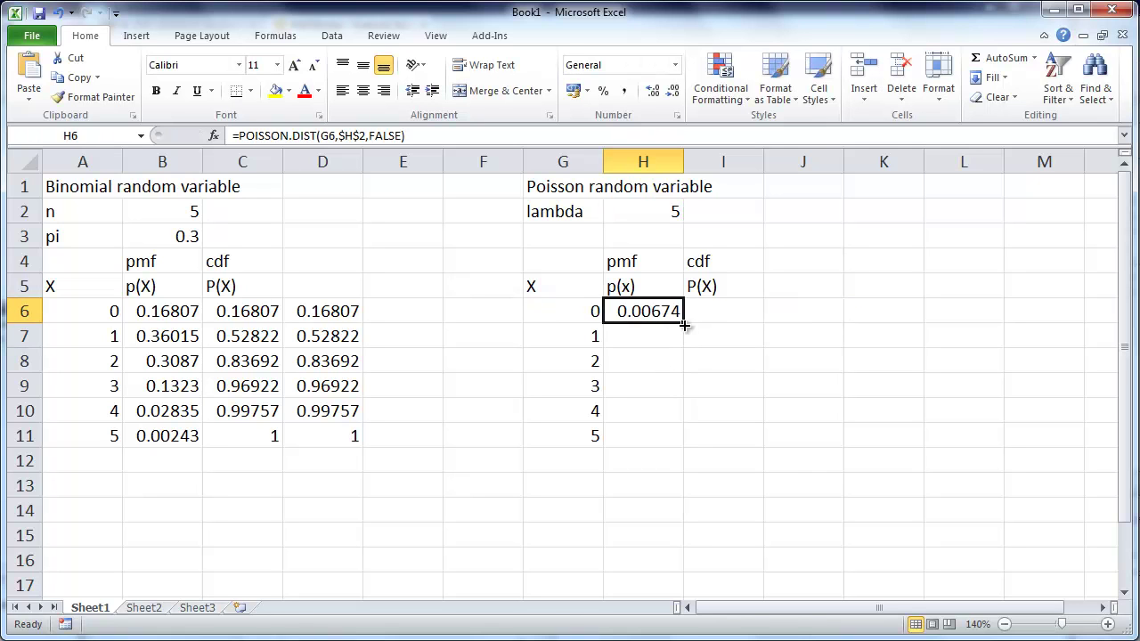
{"action": "left_click_drag", "start_coordinate": [683, 326], "coordinate": [654, 451]}
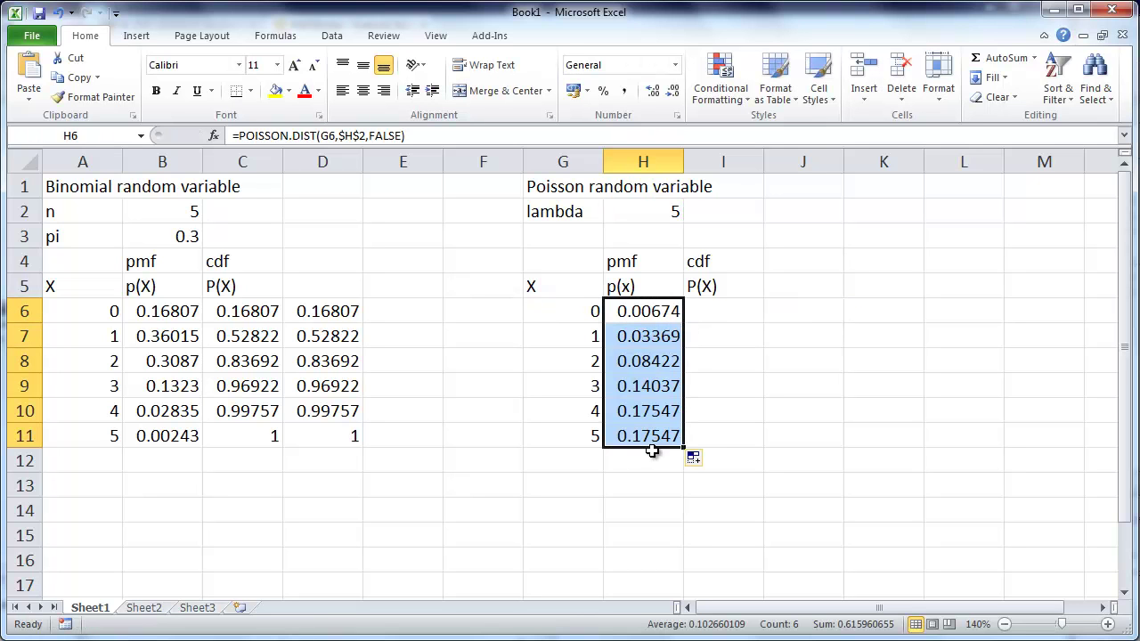
Copy the text of H6's POISSON.DIST formula into cell I6.
{"action": "left_click", "coordinate": [652, 332]}
{"action": "left_click", "coordinate": [654, 312]}
{"action": "left_click_drag", "start_coordinate": [412, 135], "coordinate": [188, 141]}
{"action": "key", "text": "ctrl+c"}
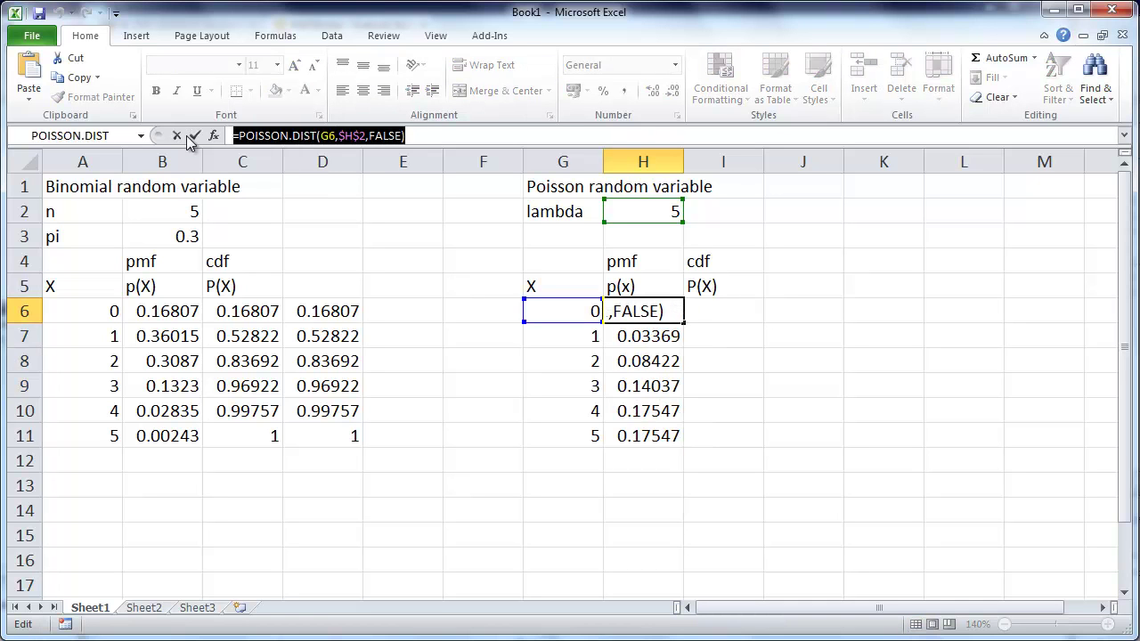
{"action": "key", "text": "Escape"}
{"action": "left_click", "coordinate": [721, 307]}
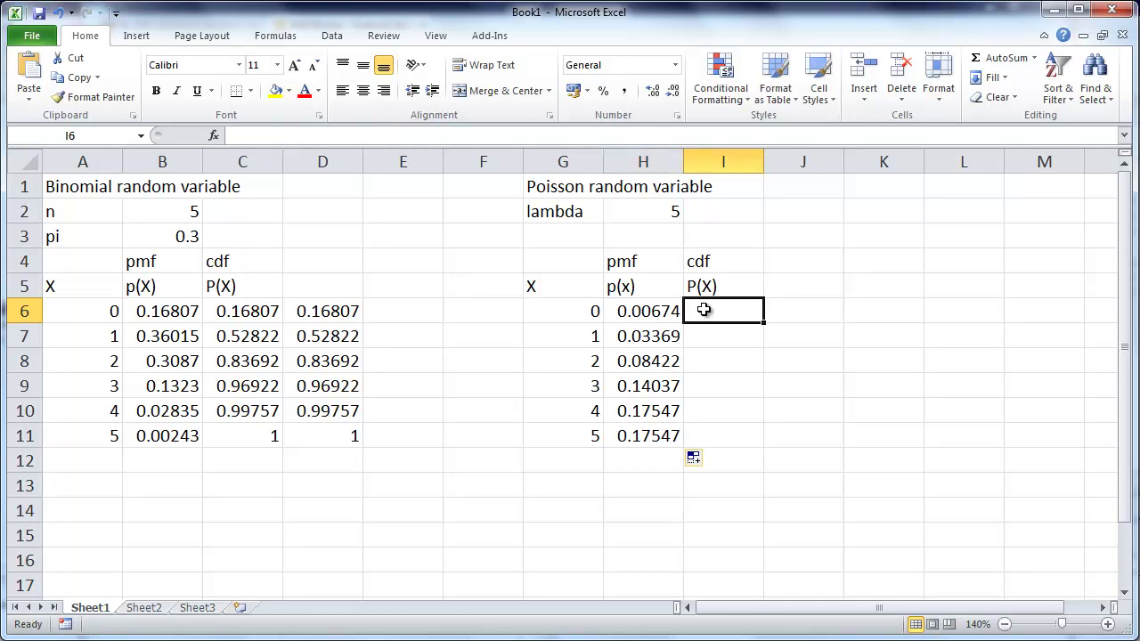
{"action": "left_click", "coordinate": [347, 135]}
{"action": "key", "text": "ctrl+v"}
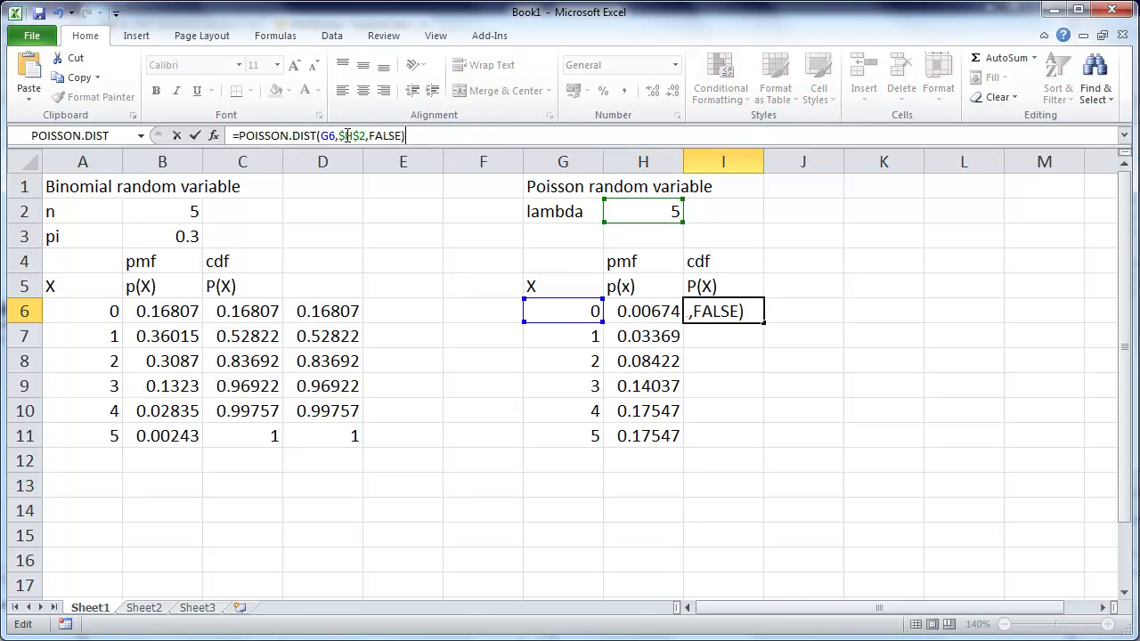
Change the cumulative argument in I6's formula to TRUE and fill it down through I11.
{"action": "double_click", "coordinate": [389, 135]}
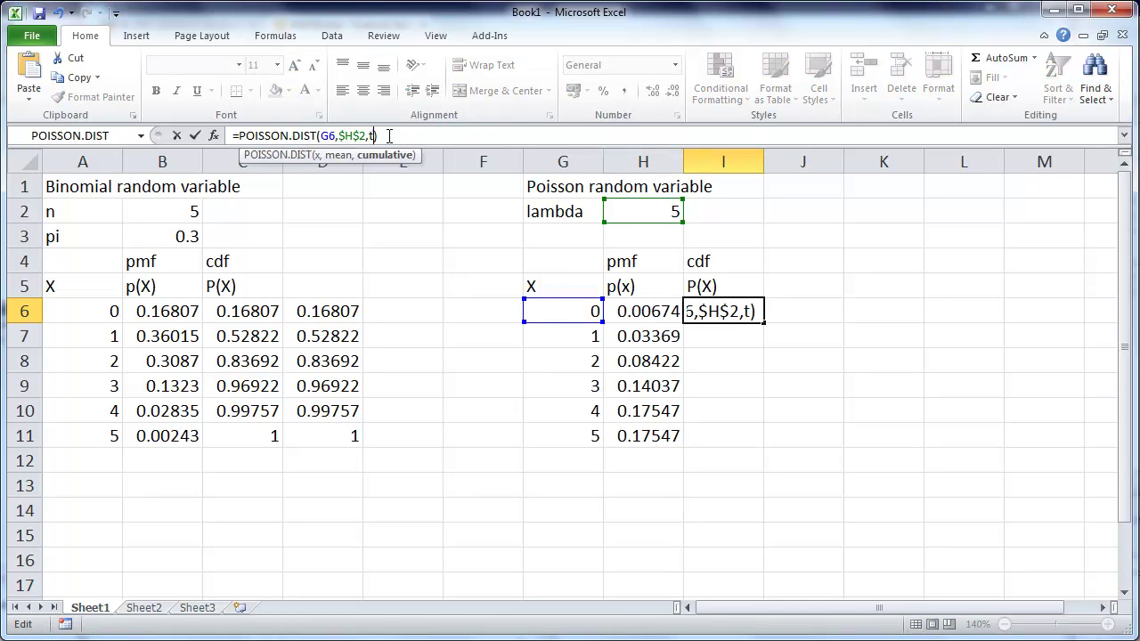
{"action": "type", "text": "rue"}
{"action": "key", "text": "Return"}
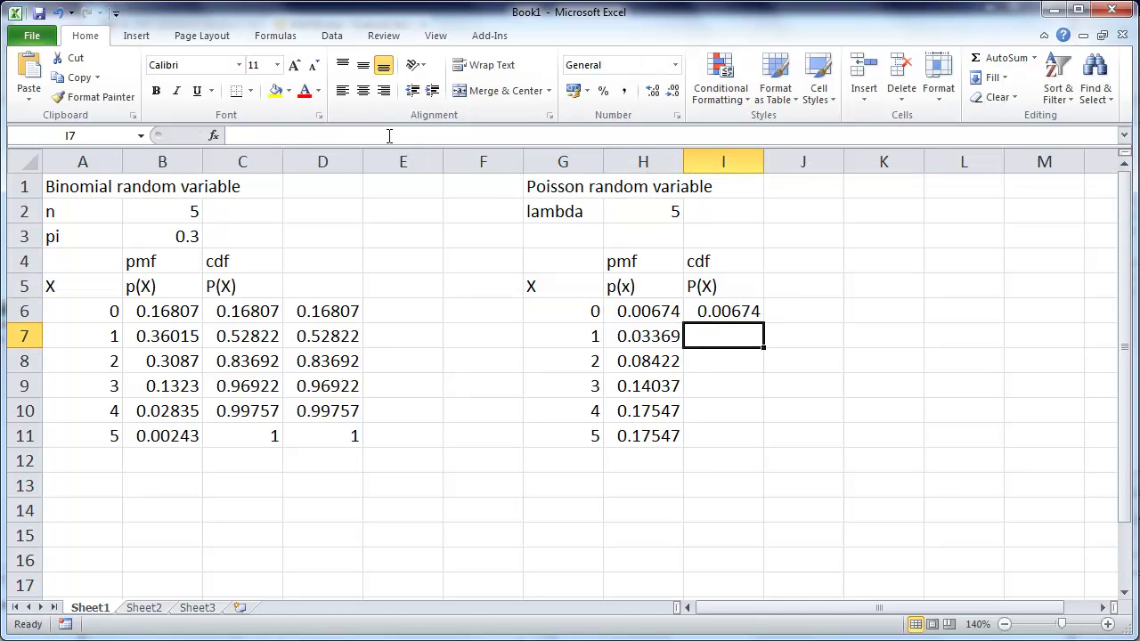
{"action": "left_click", "coordinate": [719, 314]}
{"action": "double_click", "coordinate": [720, 314]}
{"action": "key", "text": "Escape"}
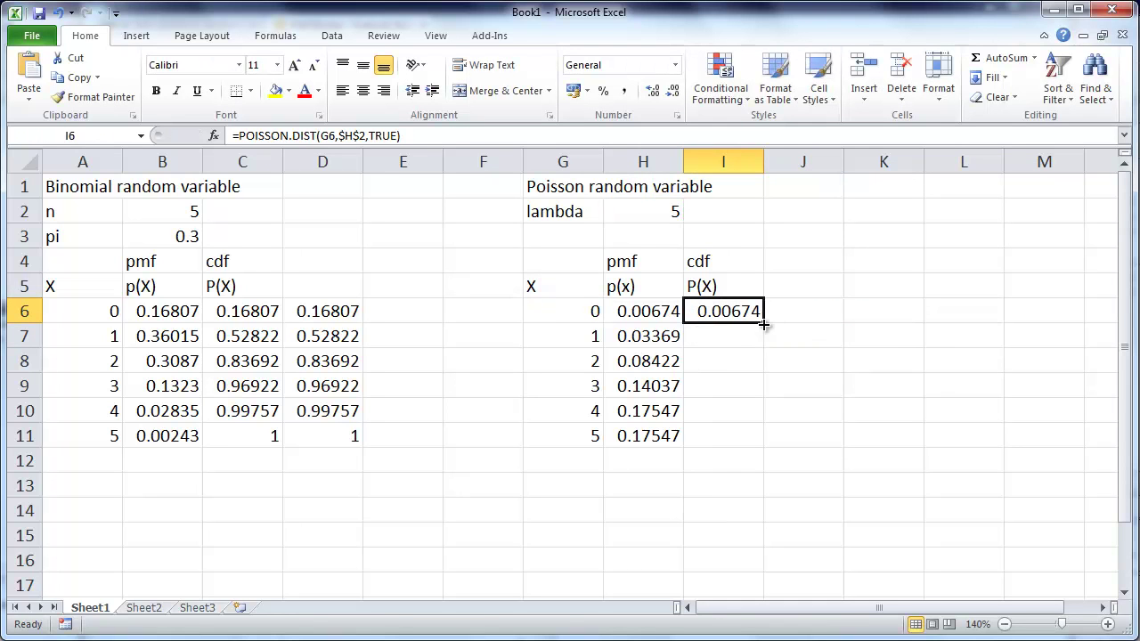
{"action": "left_click_drag", "start_coordinate": [764, 323], "coordinate": [756, 438]}
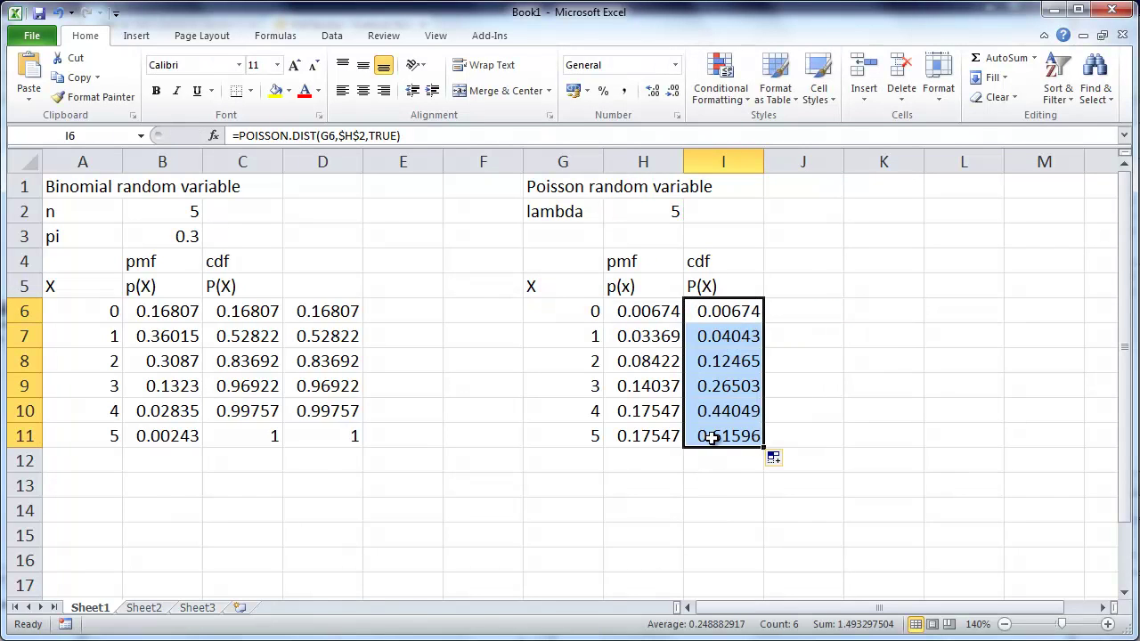
{"action": "left_click", "coordinate": [715, 433]}
{"action": "left_click", "coordinate": [722, 412]}
{"action": "left_click", "coordinate": [723, 435]}
{"action": "left_click", "coordinate": [589, 440]}
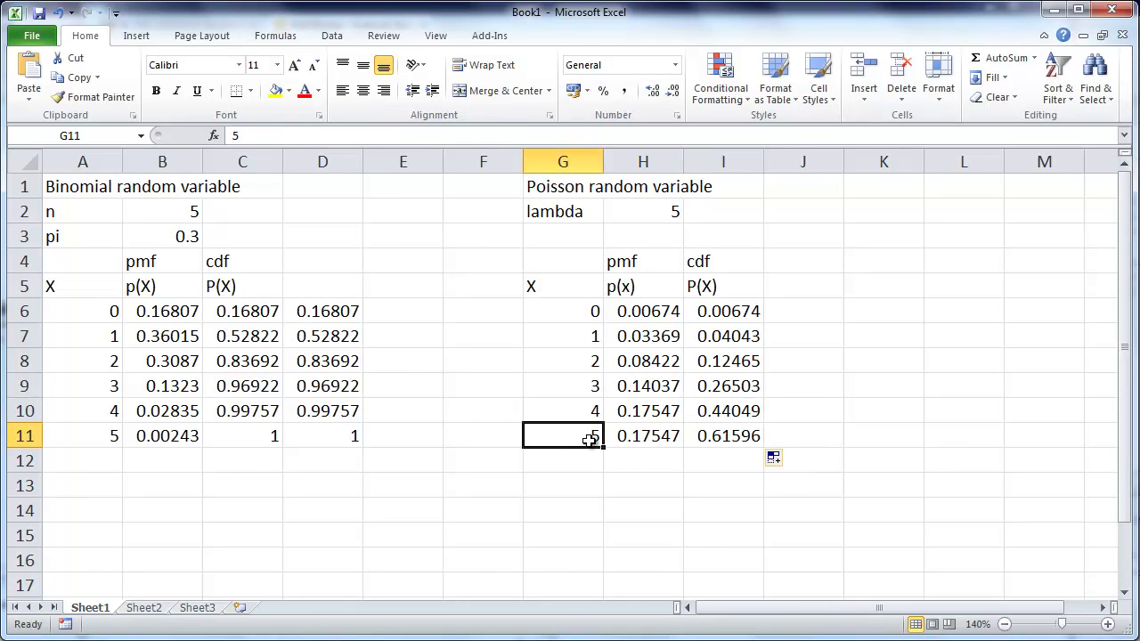
{"action": "left_click", "coordinate": [590, 459]}
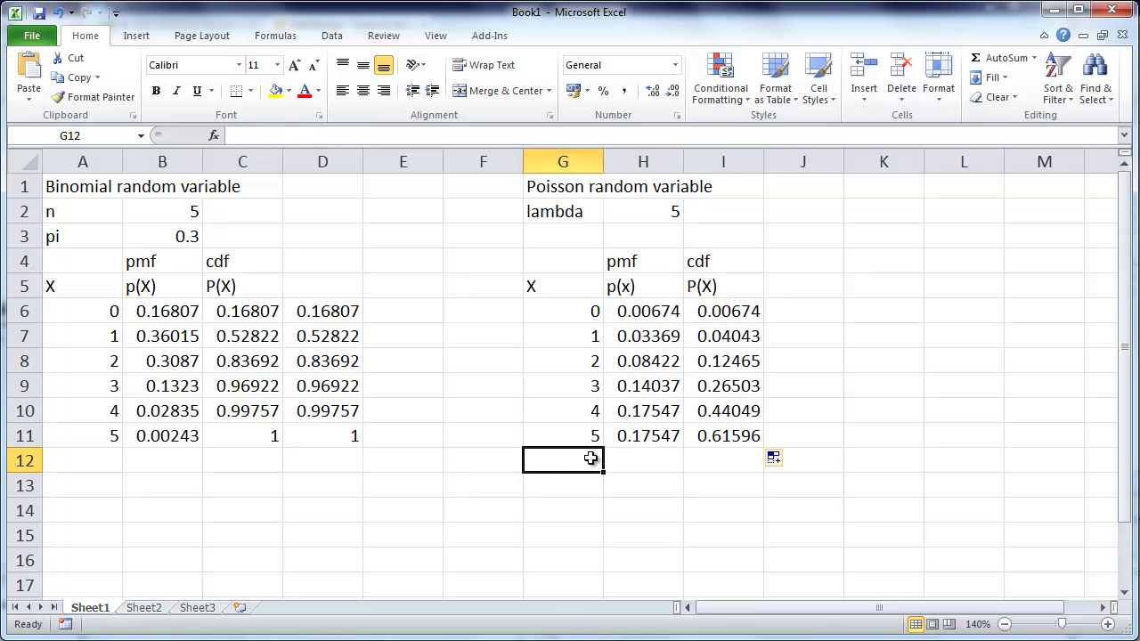
Extend the Poisson table's X column by entering the values 6 to 11 in G12 through G17.
{"action": "type", "text": "6"}
{"action": "key", "text": "Return"}
{"action": "type", "text": "7"}
{"action": "key", "text": "Return"}
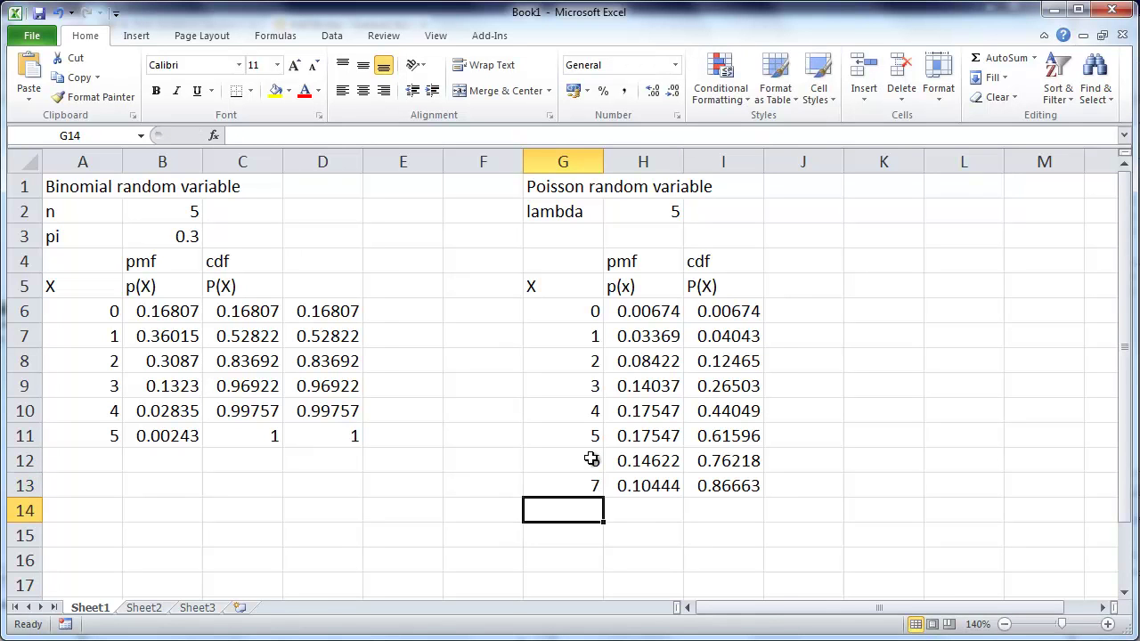
{"action": "type", "text": "8"}
{"action": "key", "text": "Return"}
{"action": "type", "text": "9"}
{"action": "key", "text": "Return"}
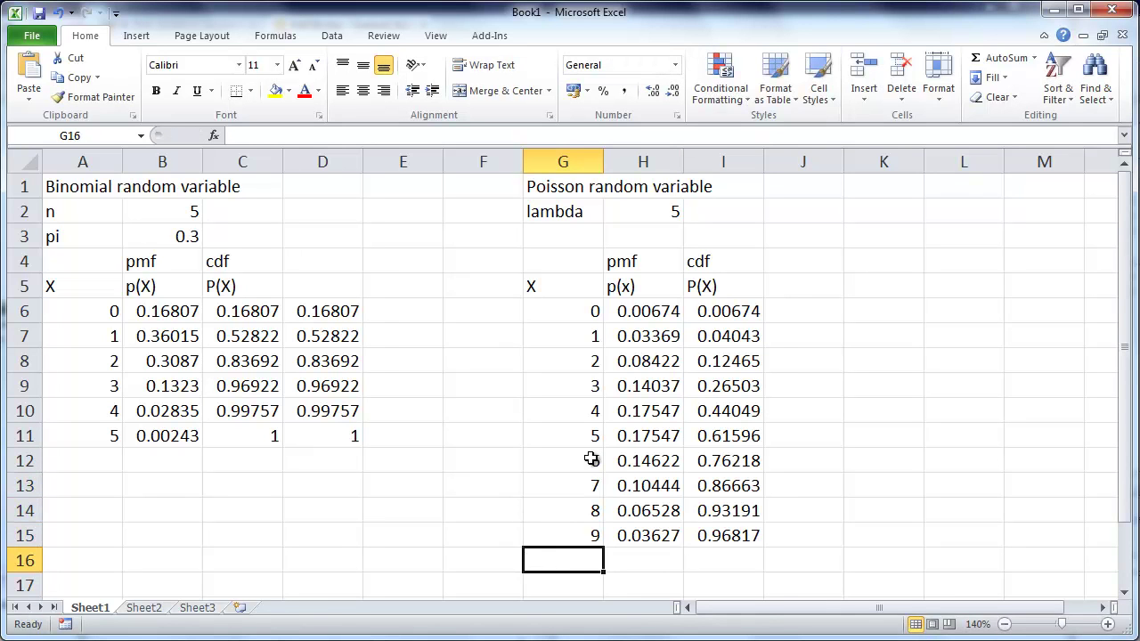
{"action": "type", "text": "10"}
{"action": "key", "text": "Return"}
{"action": "type", "text": "11"}
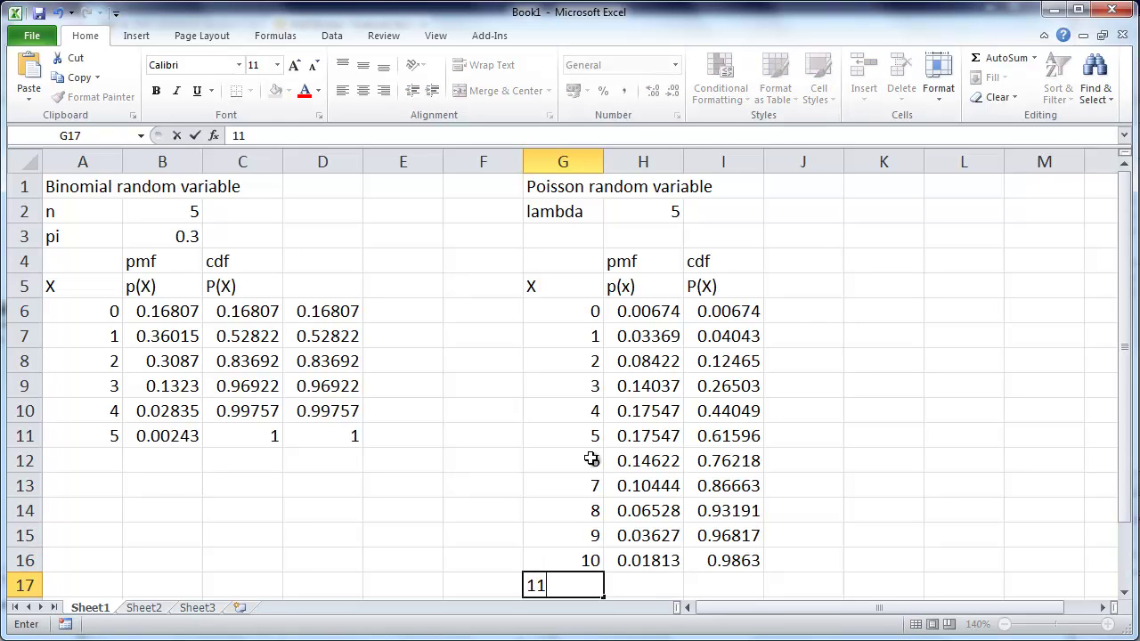
{"action": "key", "text": "Tab"}
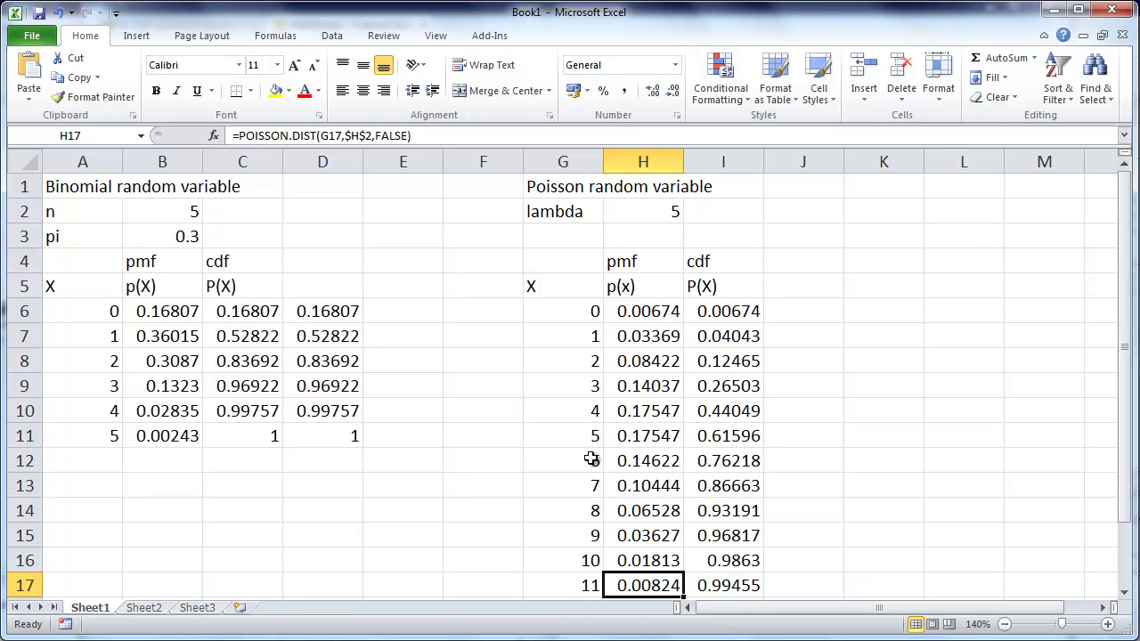
{"action": "key", "text": "Return"}
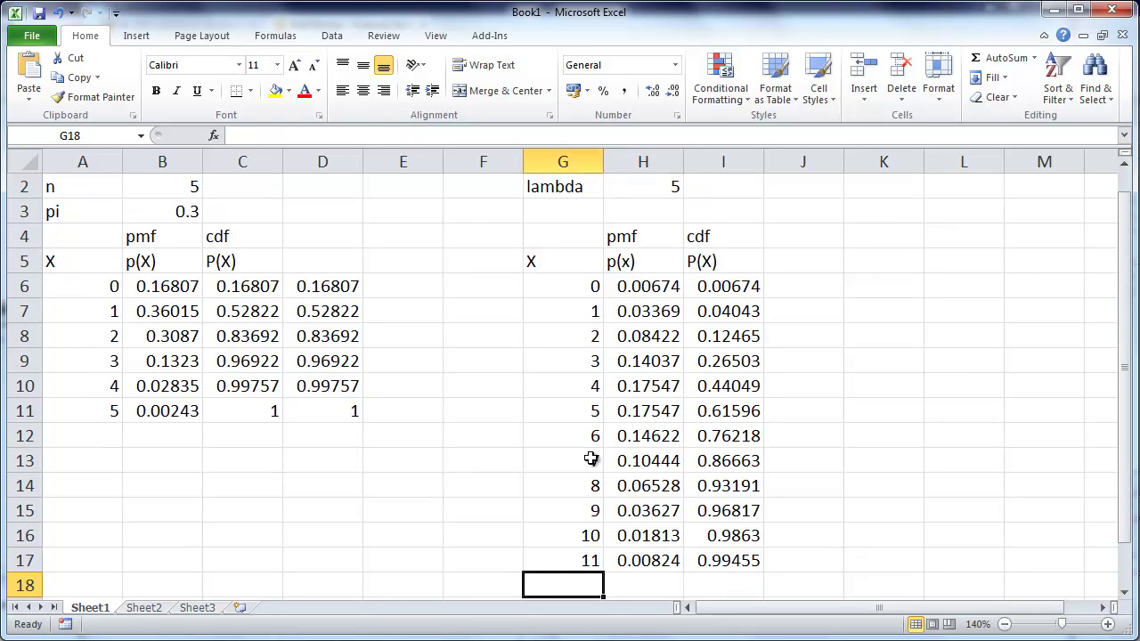
Continue the Poisson table's X column with the values 12 to 20 in G18 through G26.
{"action": "type", "text": "12"}
{"action": "key", "text": "Return"}
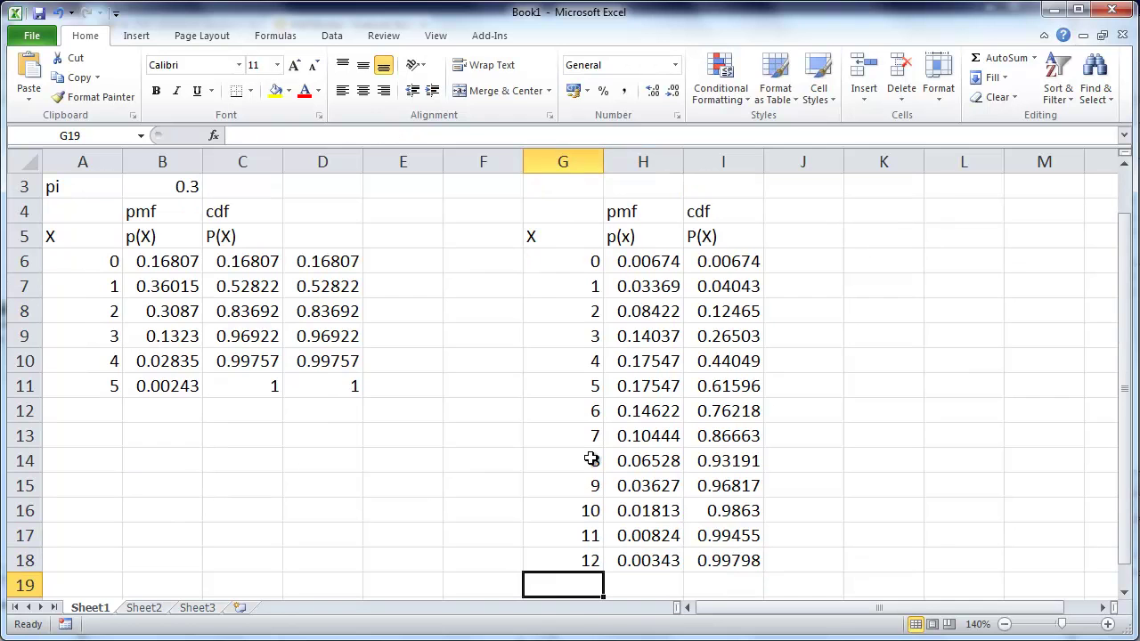
{"action": "type", "text": "13"}
{"action": "key", "text": "Return"}
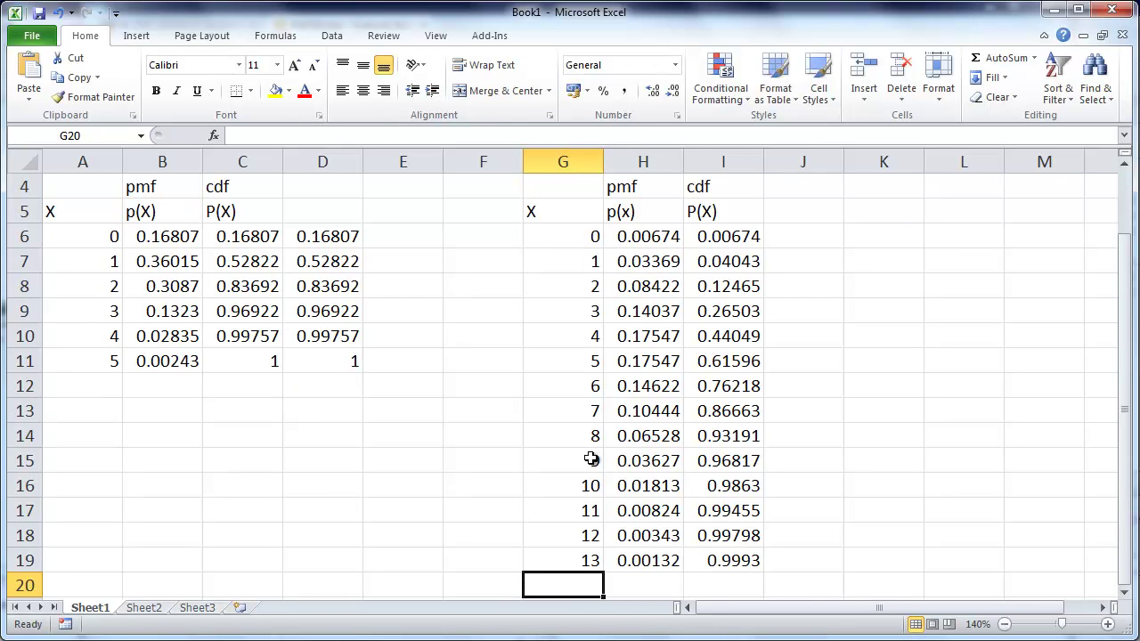
{"action": "type", "text": "14"}
{"action": "key", "text": "Return"}
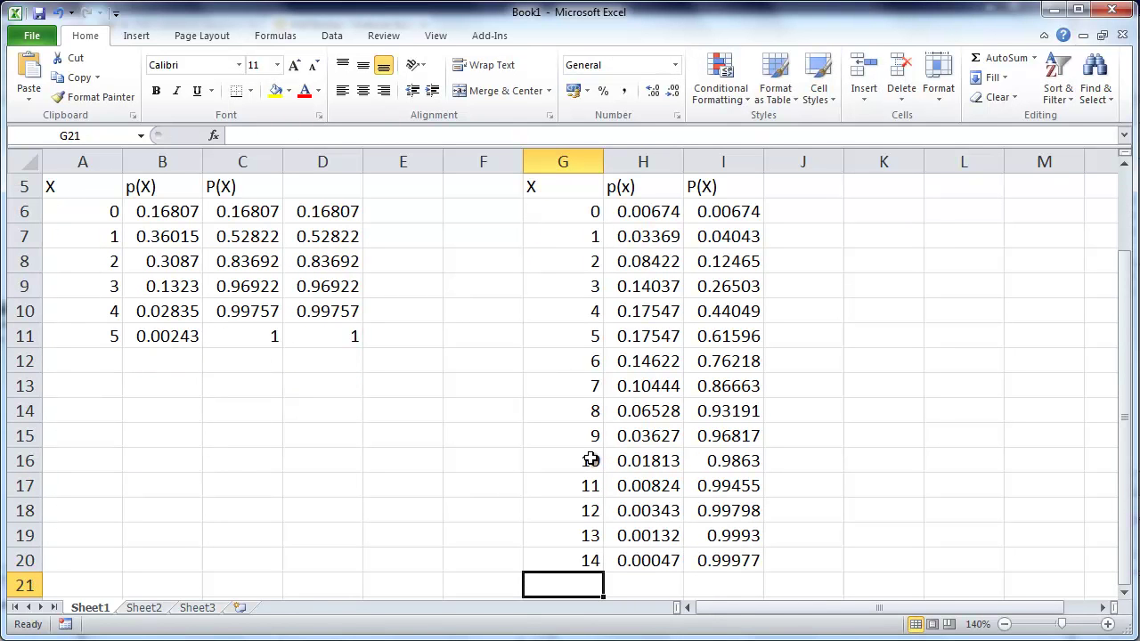
{"action": "type", "text": "15"}
{"action": "key", "text": "Return"}
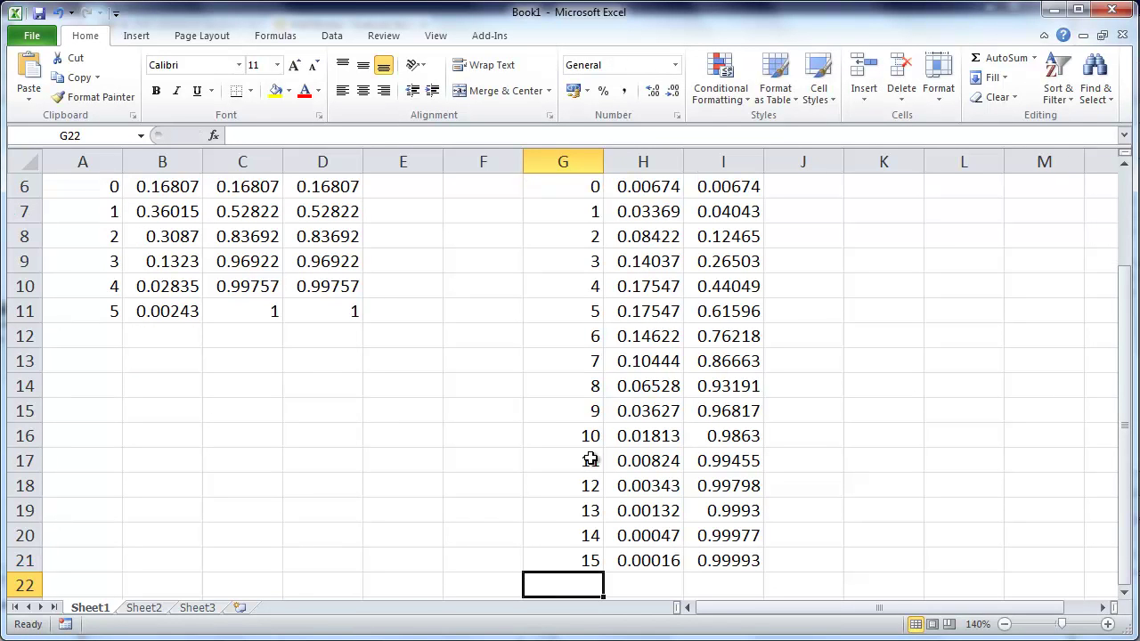
{"action": "type", "text": "16"}
{"action": "key", "text": "Return"}
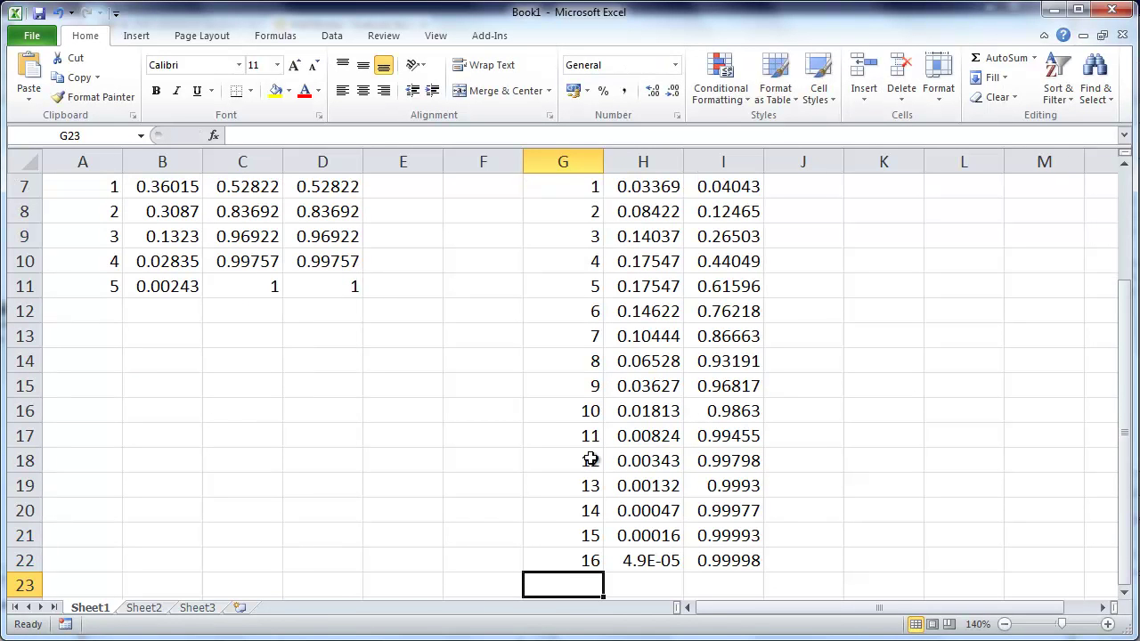
{"action": "type", "text": "17"}
{"action": "key", "text": "Return"}
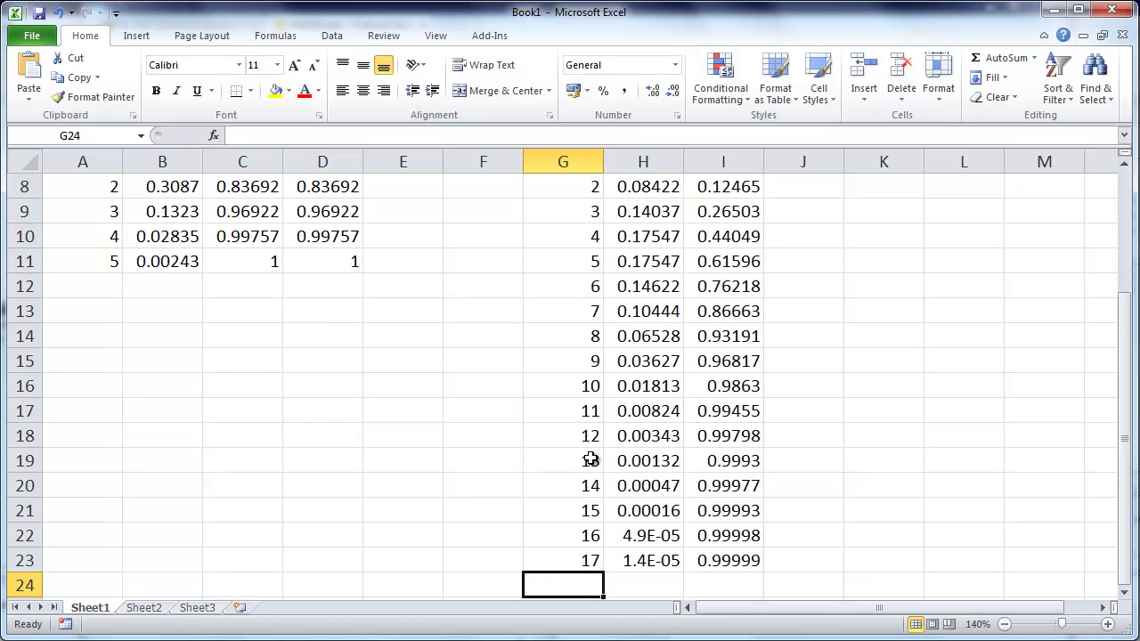
{"action": "type", "text": "18"}
{"action": "key", "text": "Return"}
{"action": "type", "text": "19"}
{"action": "key", "text": "Return"}
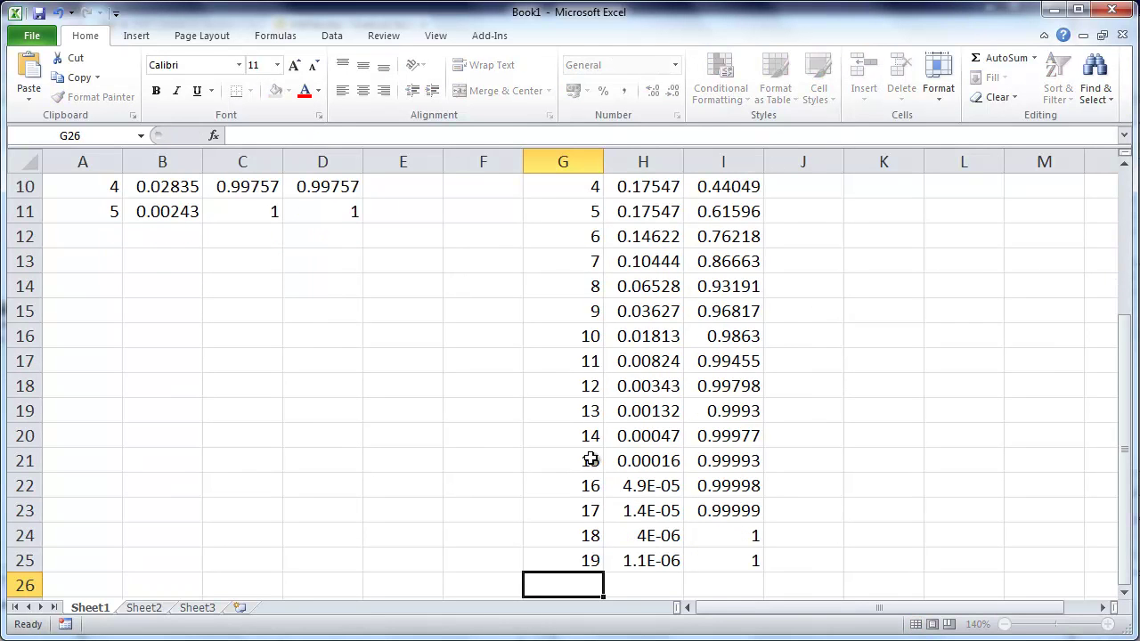
{"action": "type", "text": "20"}
{"action": "key", "text": "Return"}
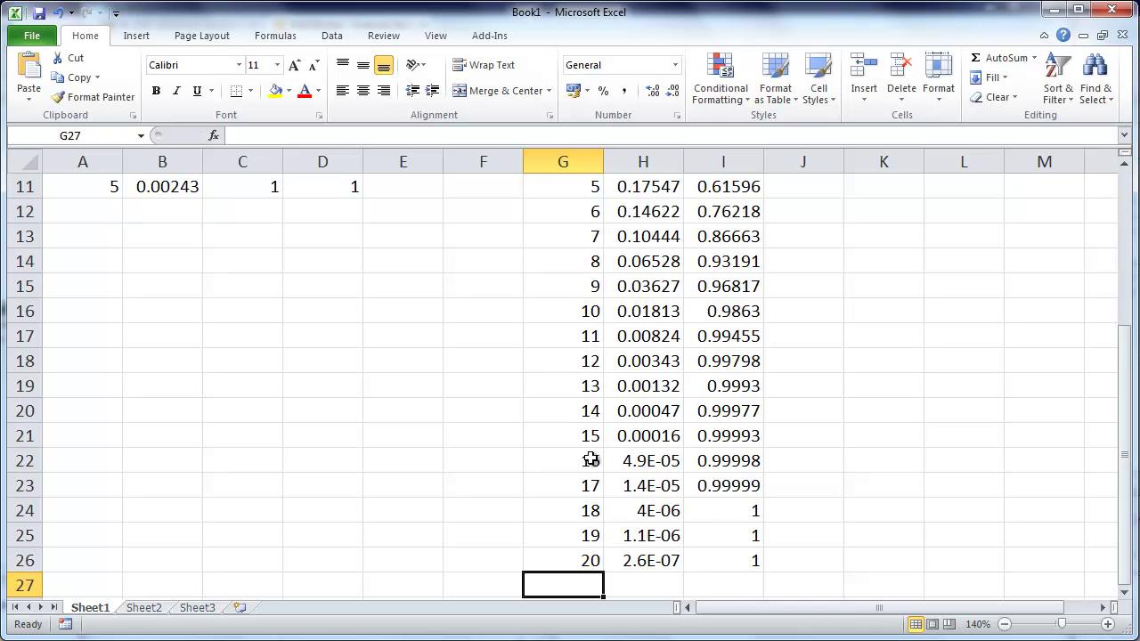
Review the extended Poisson table from X = 20 back up to its title in G1.
{"action": "key", "text": "Up"}
{"action": "key", "text": "Up"}
{"action": "key", "text": "Up"}
{"action": "key", "text": "Up"}
{"action": "key", "text": "Up"}
{"action": "key", "text": "Up"}
{"action": "key", "text": "Up"}
{"action": "key", "text": "Up"}
{"action": "key", "text": "Up"}
{"action": "key", "text": "Up"}
{"action": "key", "text": "Up"}
{"action": "key", "text": "Up"}
{"action": "key", "text": "Up"}
{"action": "key", "text": "Up"}
{"action": "key", "text": "Up"}
{"action": "key", "text": "Up"}
{"action": "key", "text": "Up"}
{"action": "key", "text": "Up"}
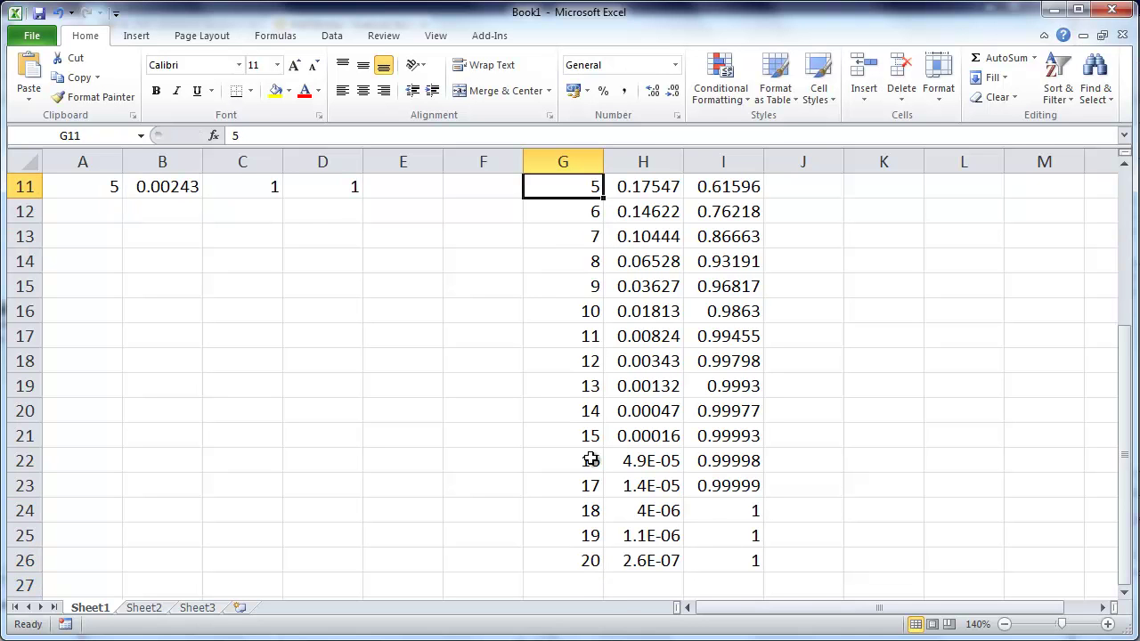
{"action": "key", "text": "Up"}
{"action": "key", "text": "Up"}
{"action": "key", "text": "Up"}
{"action": "key", "text": "Up"}
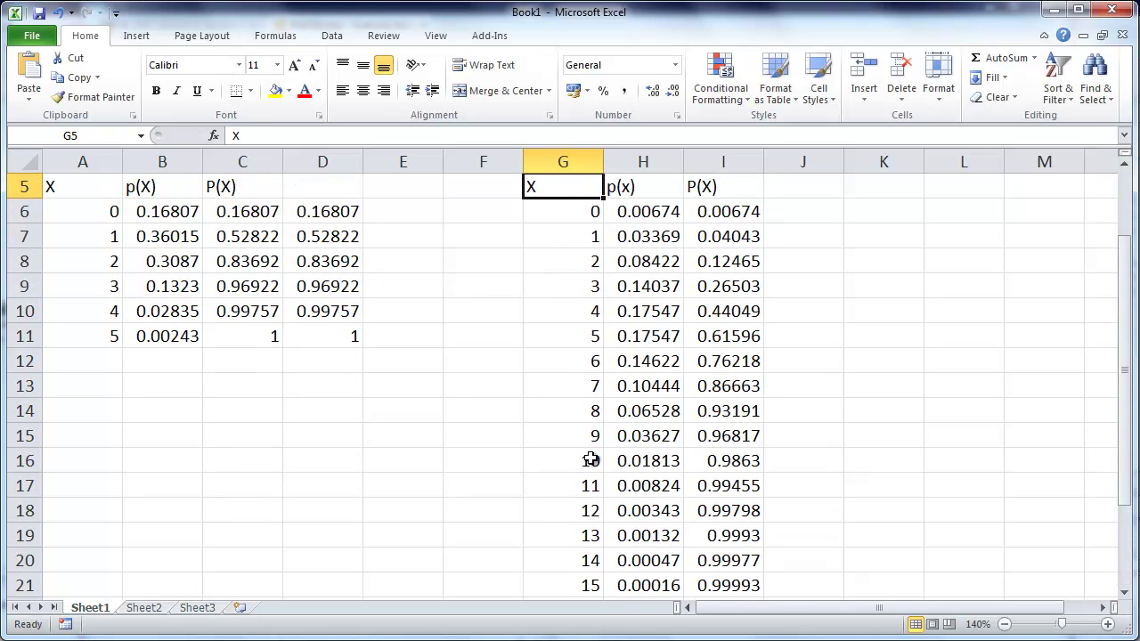
{"action": "key", "text": "Up"}
{"action": "key", "text": "Up"}
{"action": "key", "text": "Up"}
{"action": "key", "text": "Up"}
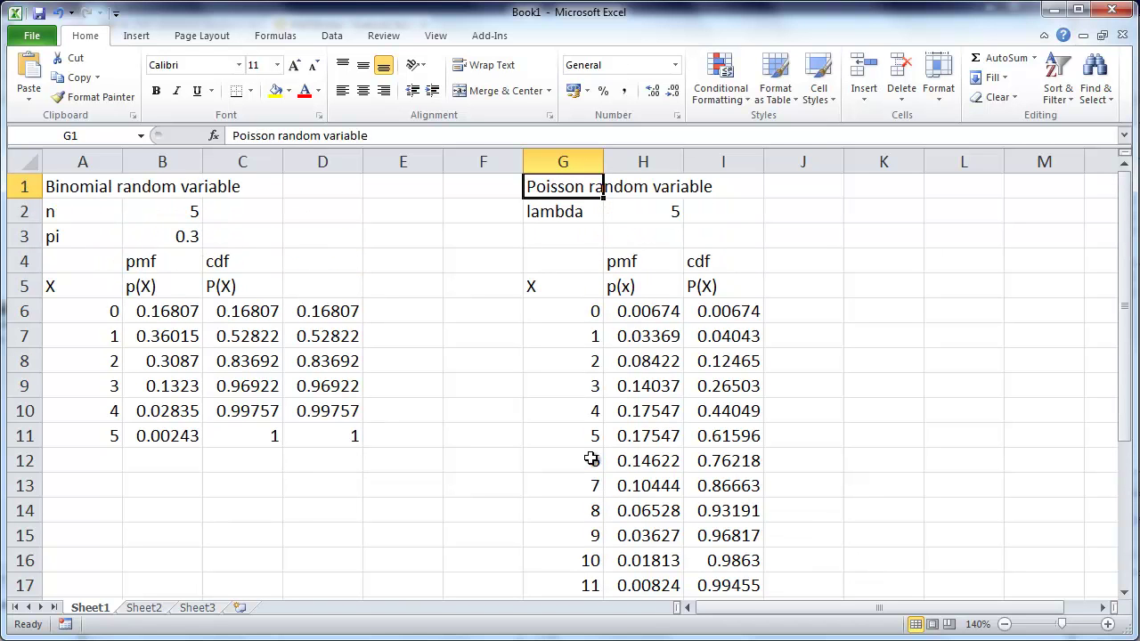
Examine the Poisson pmf values around the mean, from X = 3 to X = 7 in H9:H13, against the rest of the column.
{"action": "left_click", "coordinate": [645, 436]}
{"action": "left_click_drag", "start_coordinate": [644, 410], "coordinate": [653, 486]}
{"action": "left_click_drag", "start_coordinate": [655, 386], "coordinate": [650, 481]}
{"action": "scroll", "coordinate": [651, 359], "scroll_direction": "down", "scroll_amount": 1}
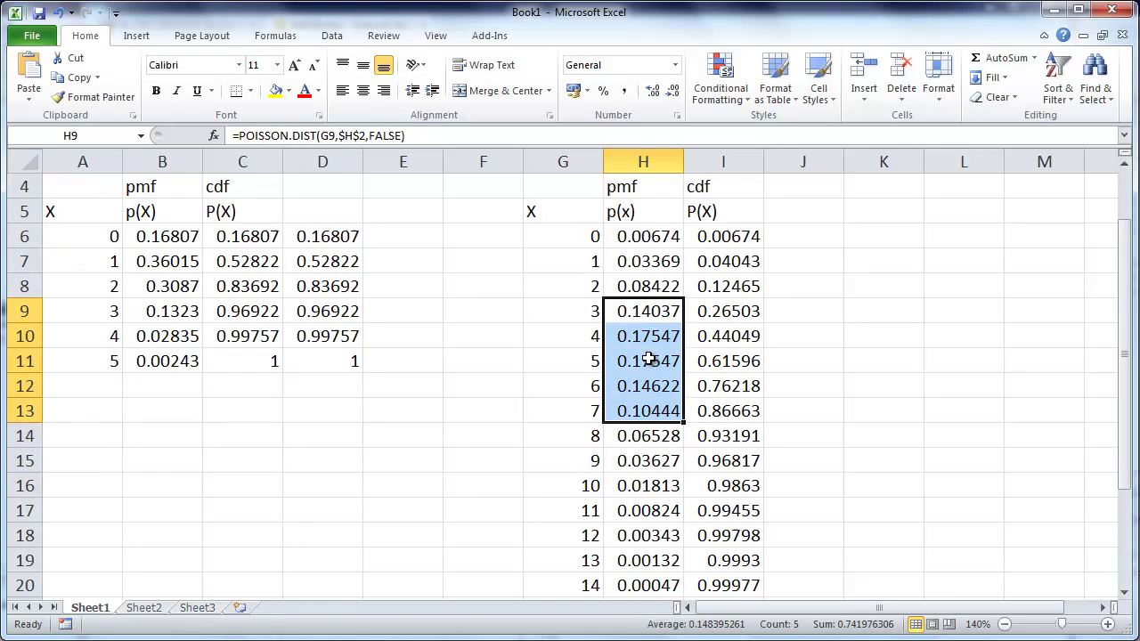
{"action": "scroll", "coordinate": [651, 359], "scroll_direction": "down", "scroll_amount": 2}
{"action": "scroll", "coordinate": [650, 359], "scroll_direction": "up", "scroll_amount": 3}
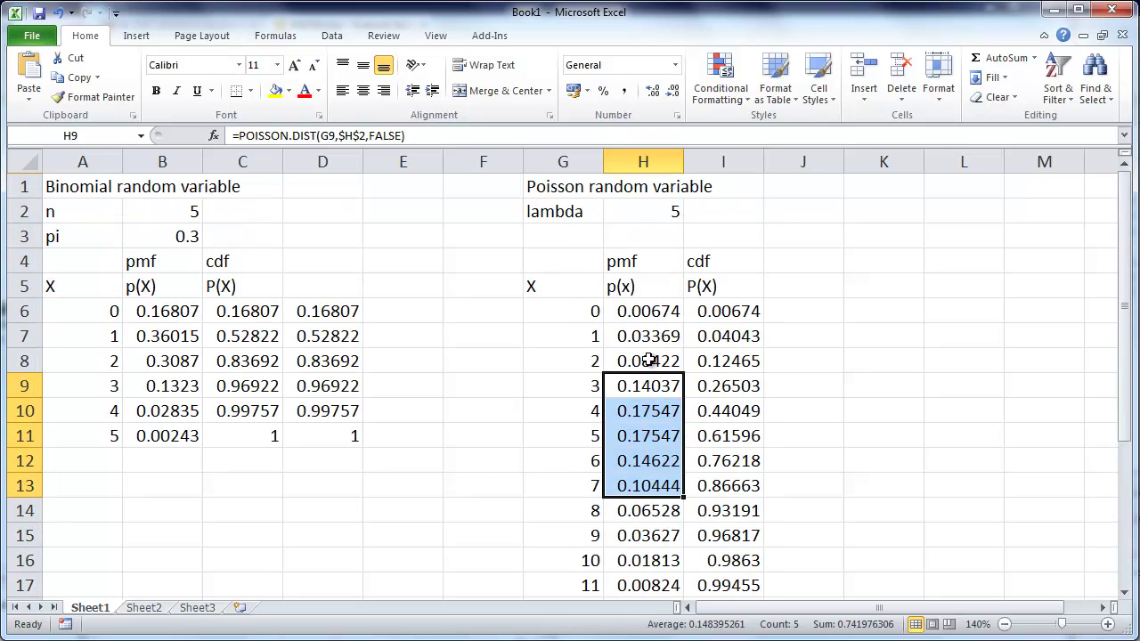
{"action": "left_click", "coordinate": [512, 363]}
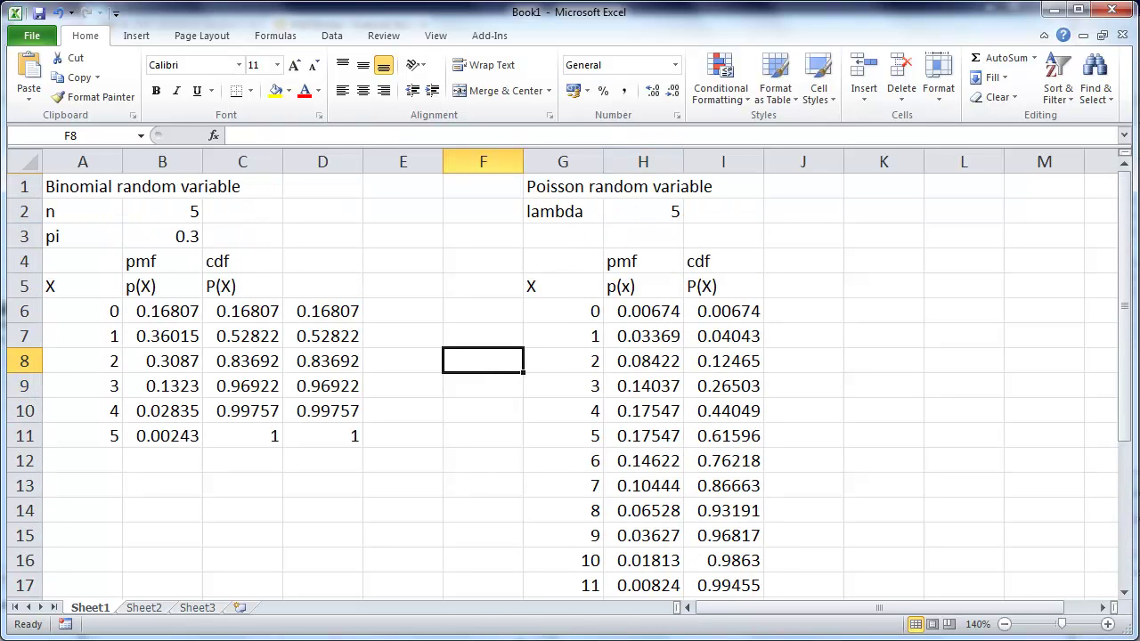